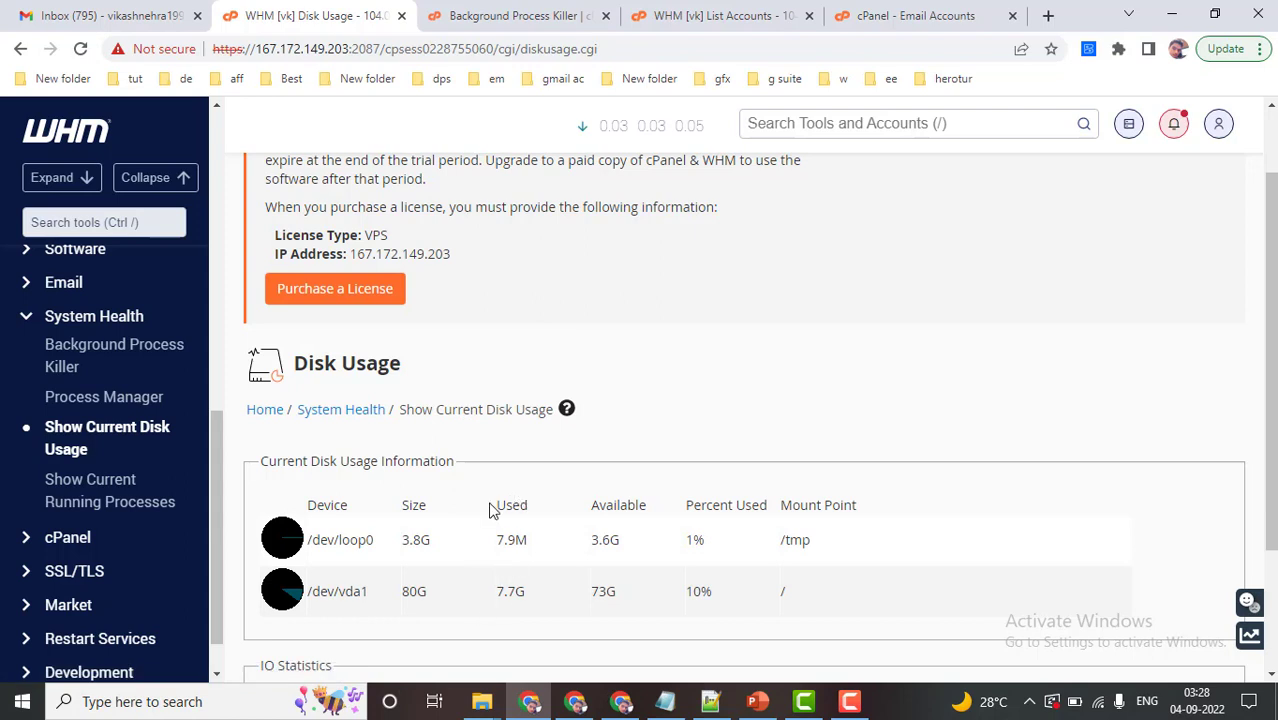
Step: Examine the Current Disk Usage Information table, including the size, used, available, percent used and mount point of each device
{"action": "left_click_drag", "start_coordinate": [489, 511], "coordinate": [540, 619]}
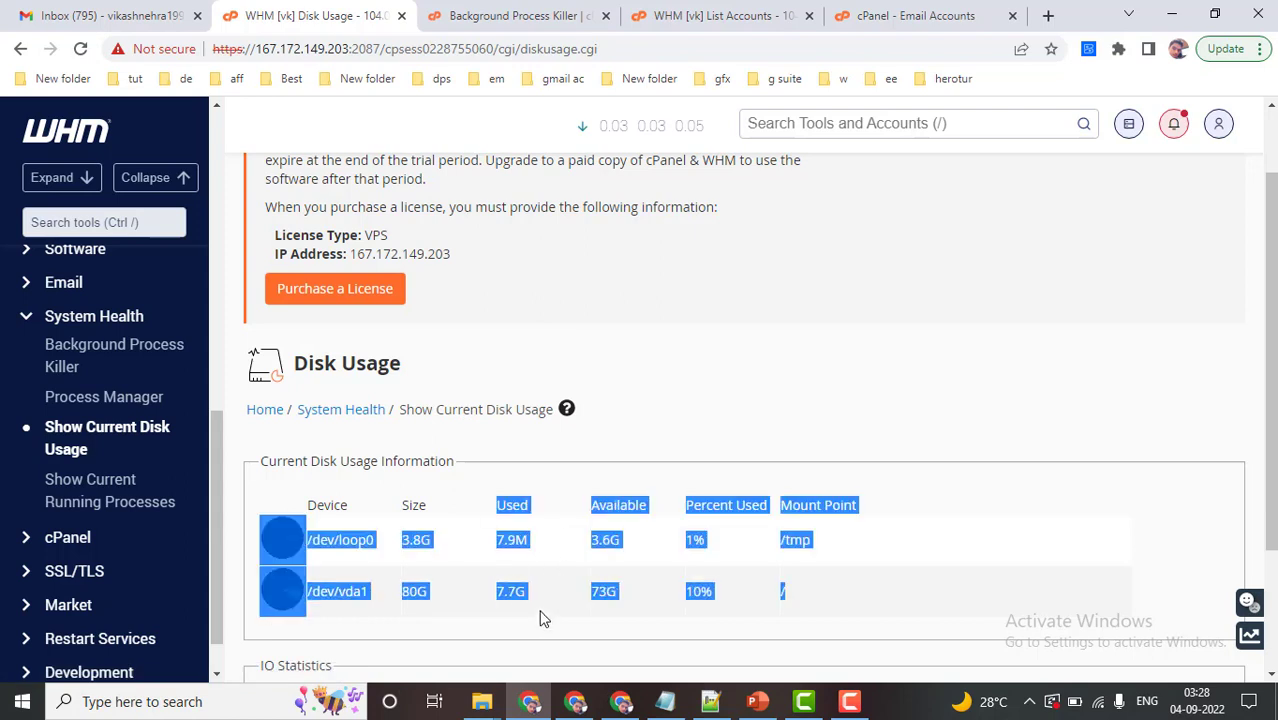
{"action": "left_click", "coordinate": [615, 500]}
{"action": "left_click_drag", "start_coordinate": [594, 504], "coordinate": [729, 601]}
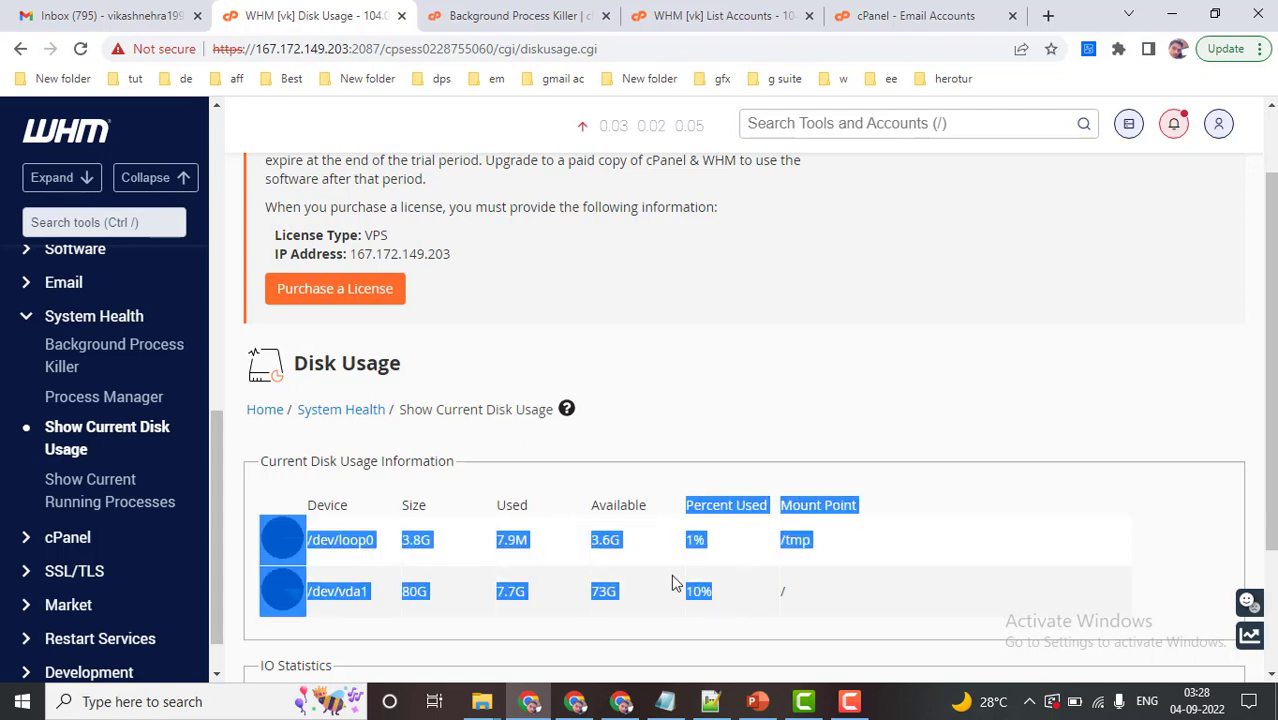
{"action": "left_click", "coordinate": [287, 478]}
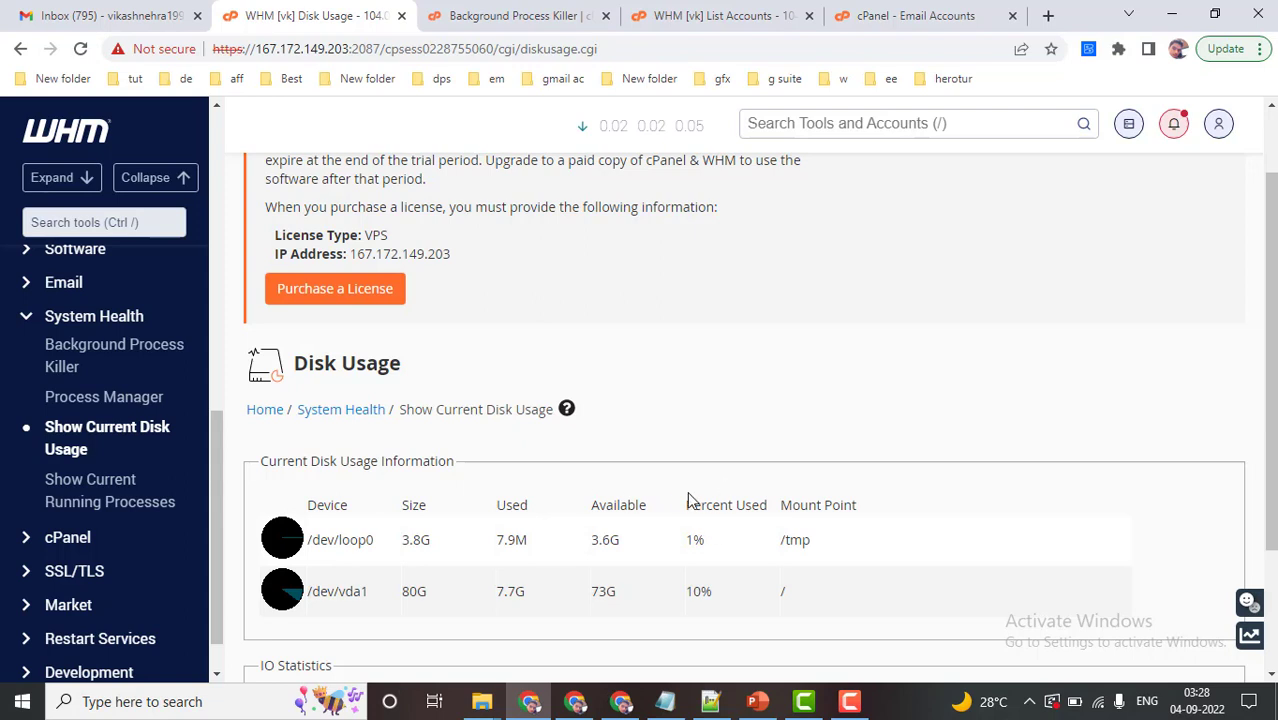
{"action": "left_click", "coordinate": [775, 517], "text": "shift"}
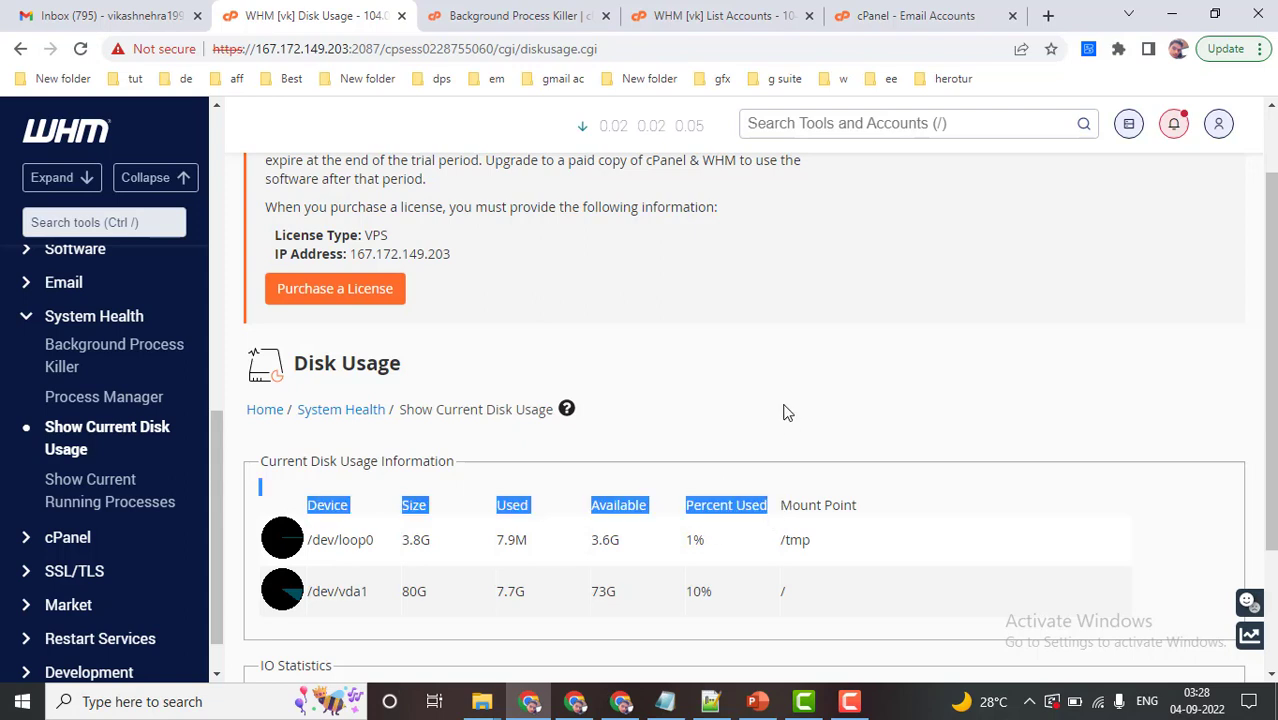
{"action": "scroll", "coordinate": [756, 465], "scroll_direction": "down", "scroll_amount": 1}
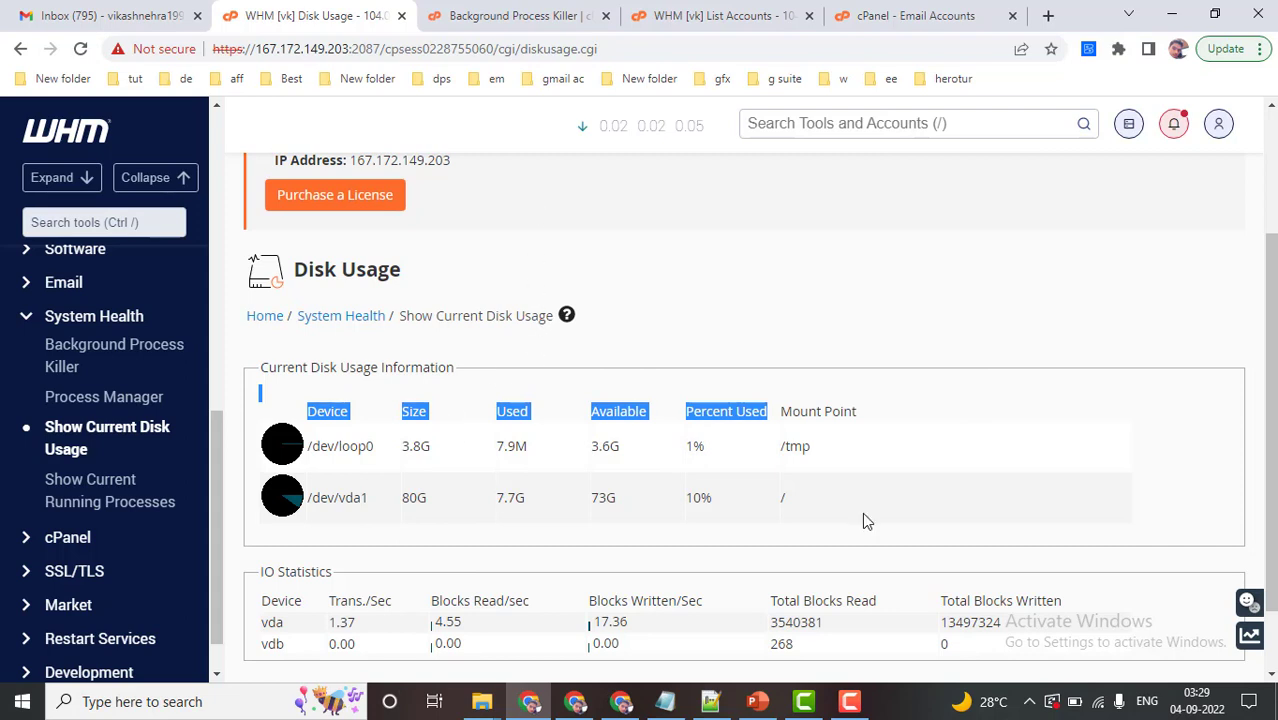
{"action": "left_click_drag", "start_coordinate": [866, 520], "coordinate": [257, 377]}
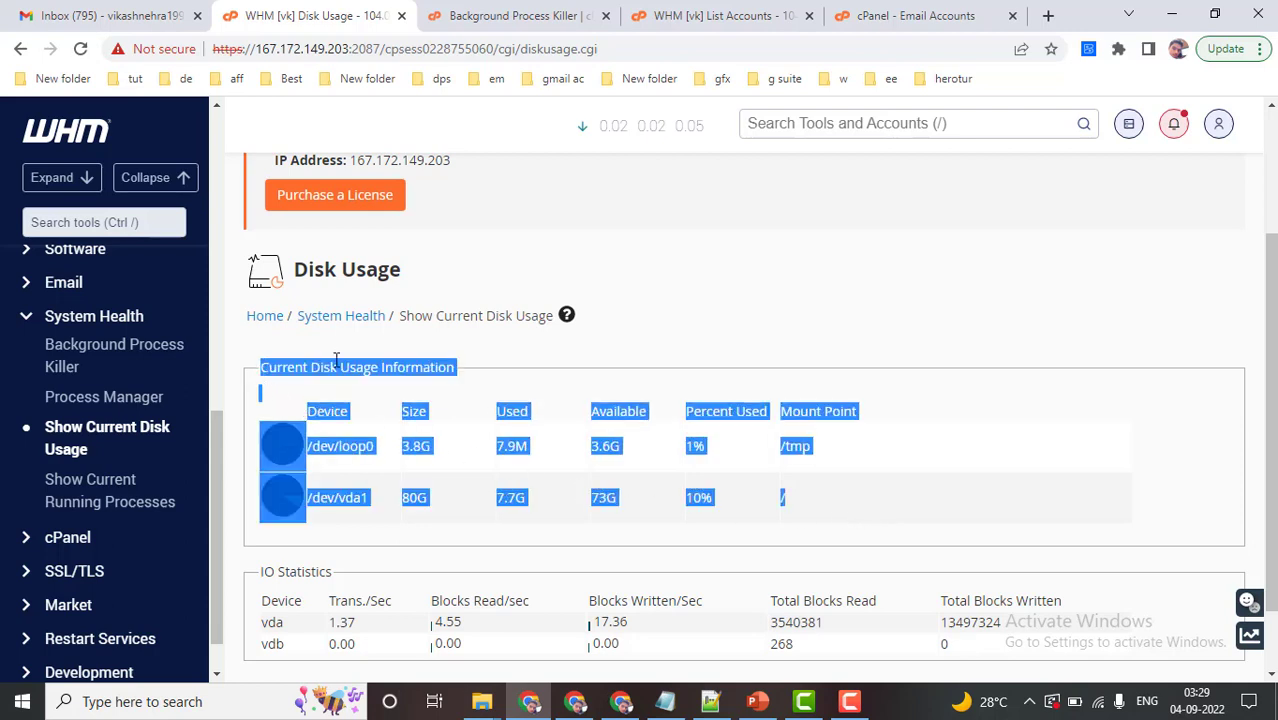
{"action": "left_click", "coordinate": [742, 524]}
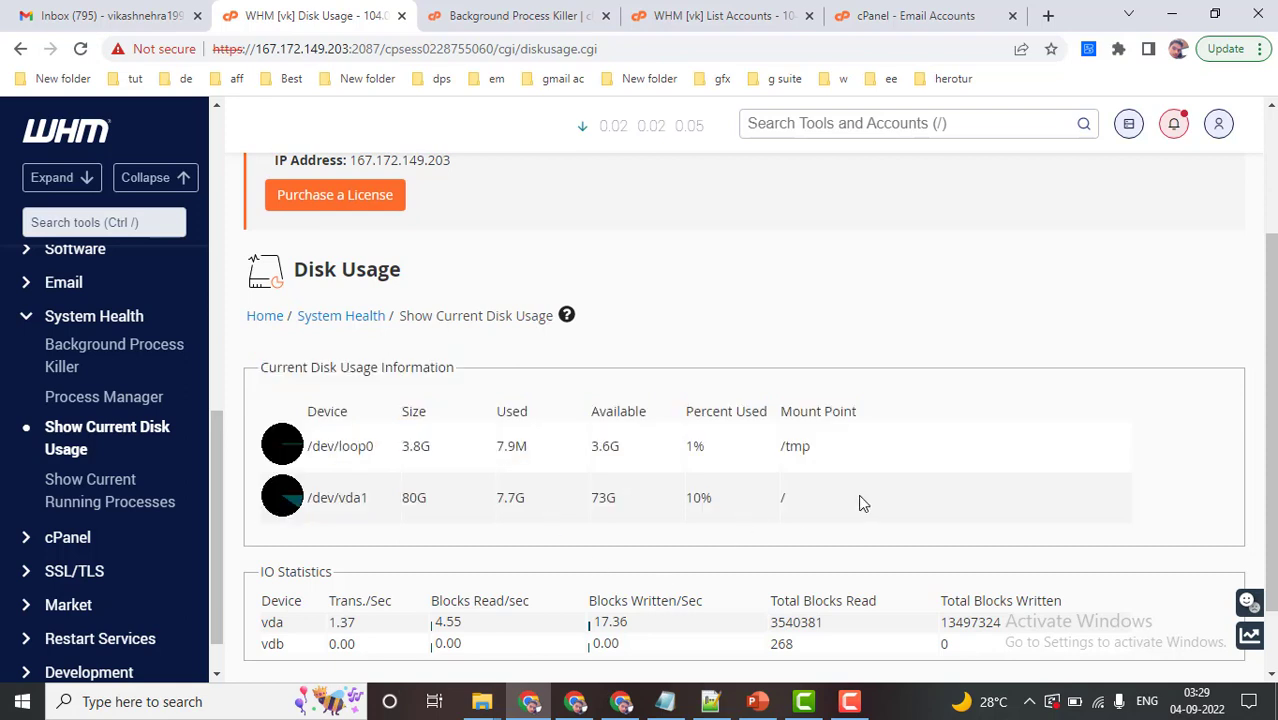
{"action": "left_click_drag", "start_coordinate": [864, 504], "coordinate": [590, 498]}
{"action": "left_click_drag", "start_coordinate": [446, 470], "coordinate": [272, 370]}
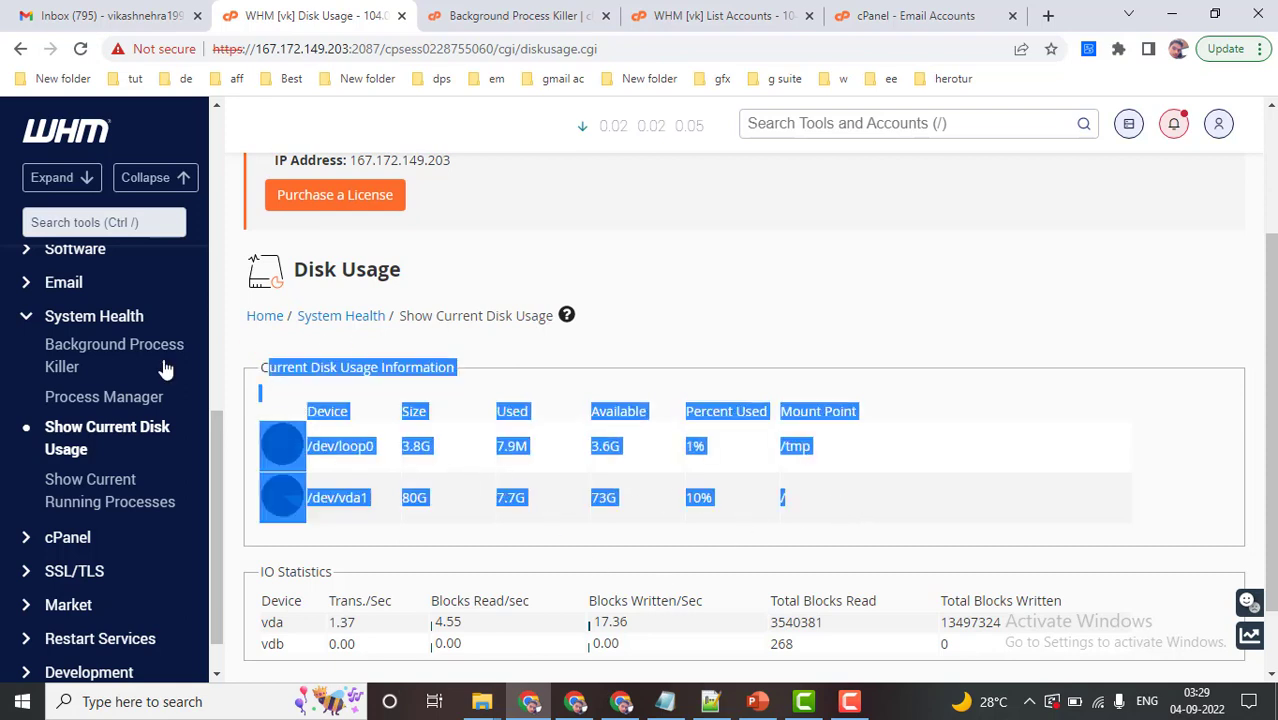
Step: Open Show Current Running Processes under System Health and examine the process names, file paths and command lines
{"action": "left_click", "coordinate": [93, 508]}
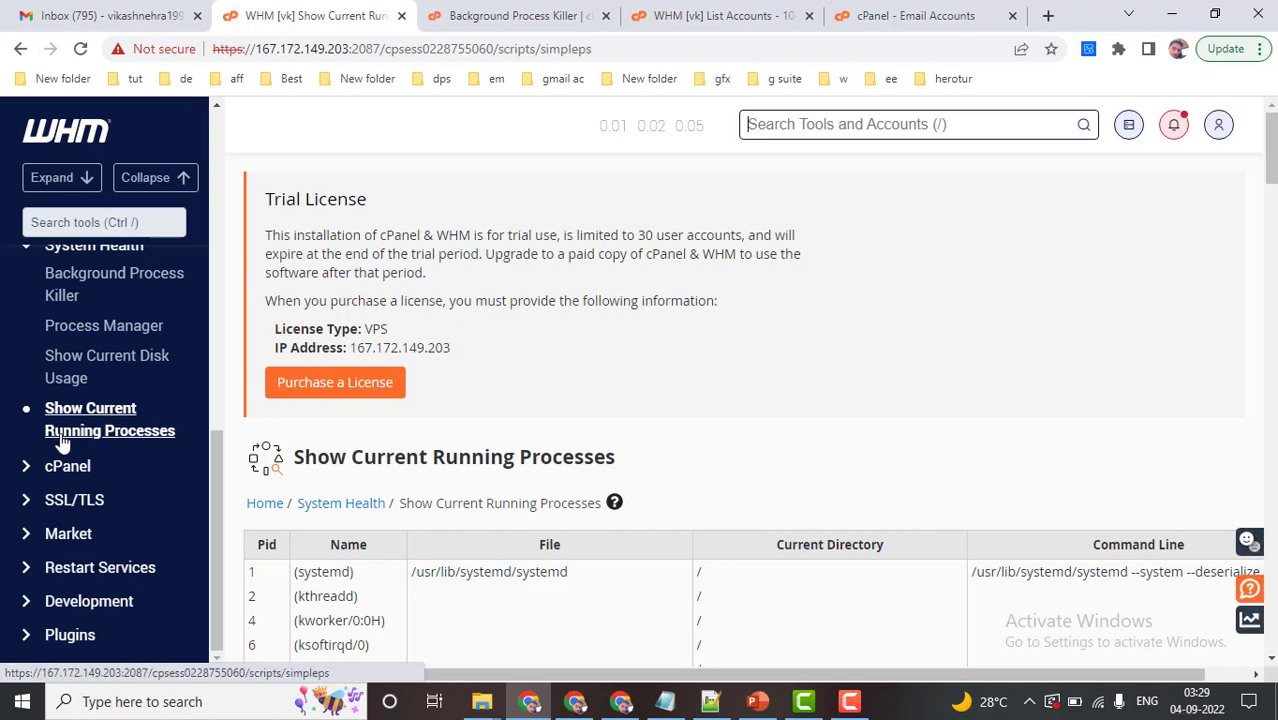
{"action": "scroll", "coordinate": [538, 360], "scroll_direction": "down", "scroll_amount": 1}
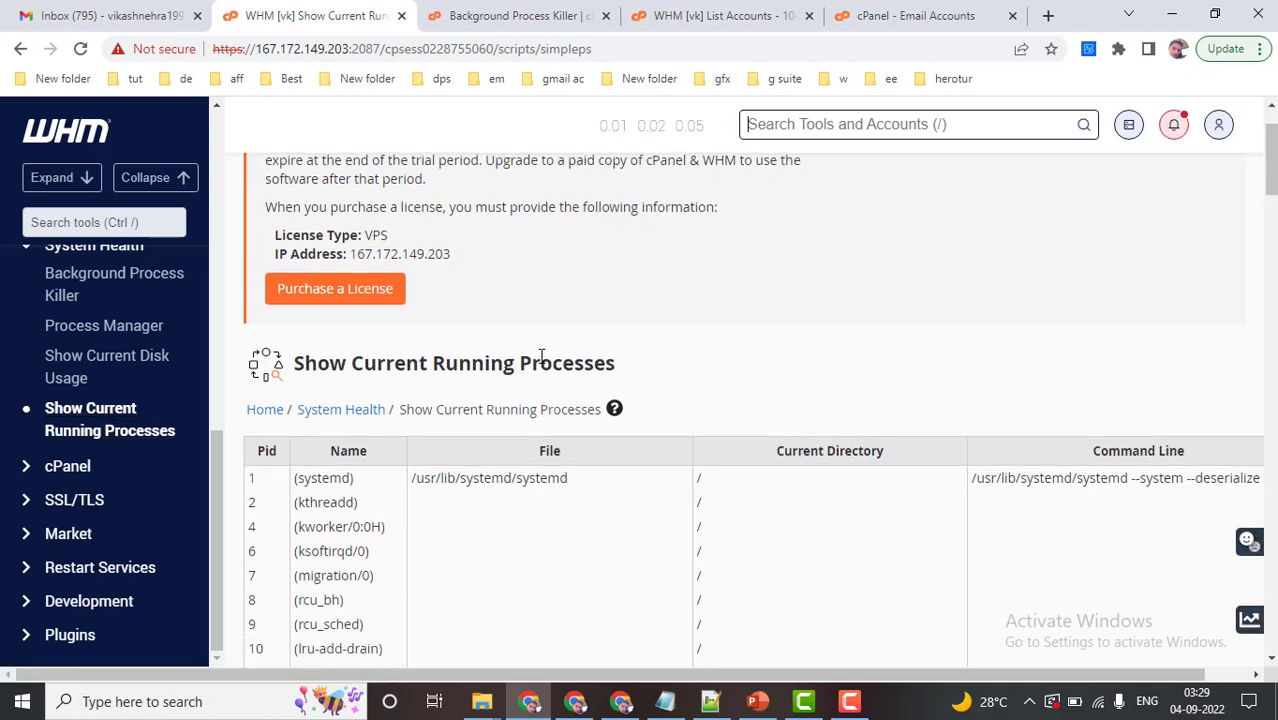
{"action": "scroll", "coordinate": [542, 362], "scroll_direction": "down", "scroll_amount": 2}
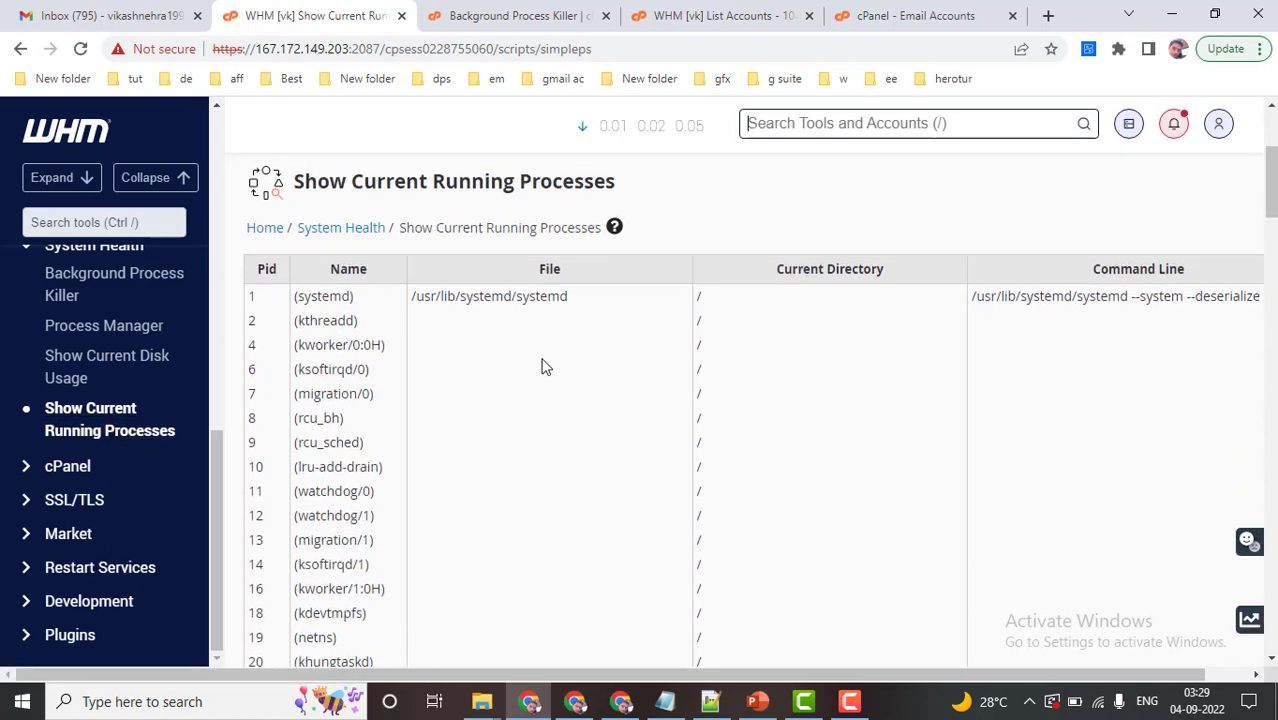
{"action": "scroll", "coordinate": [542, 362], "scroll_direction": "up", "scroll_amount": 2}
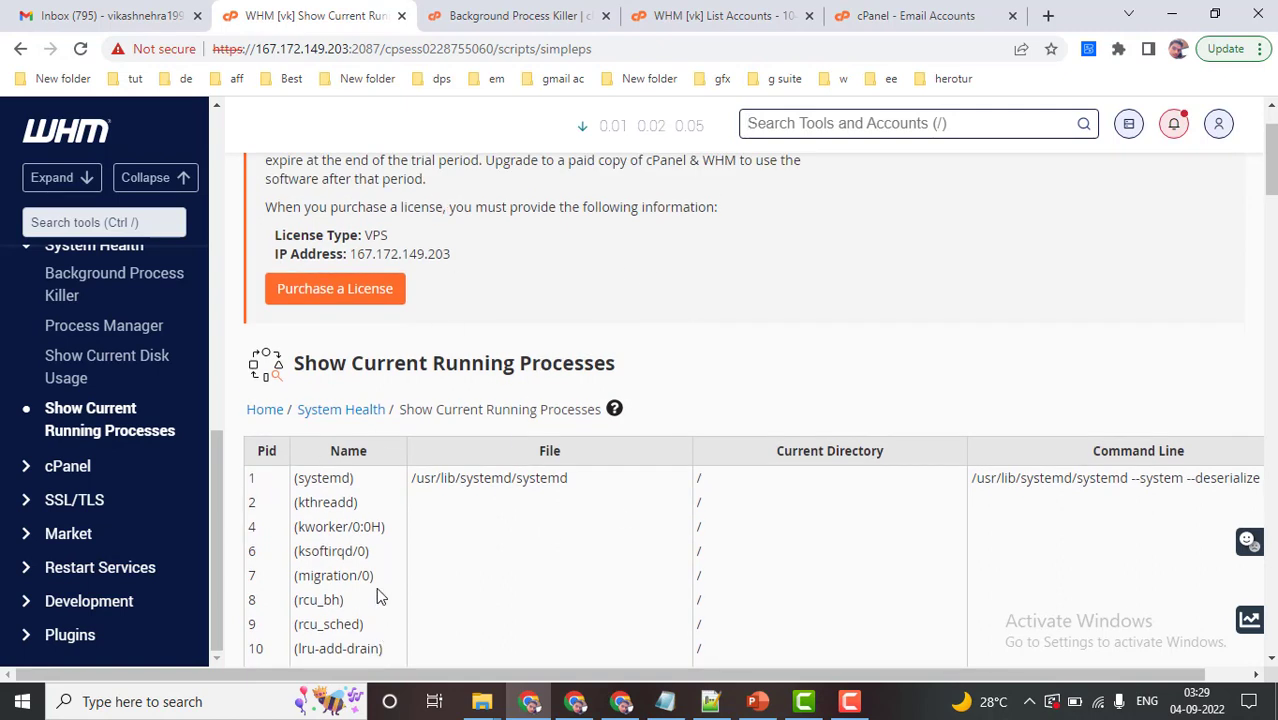
{"action": "double_click", "coordinate": [313, 481]}
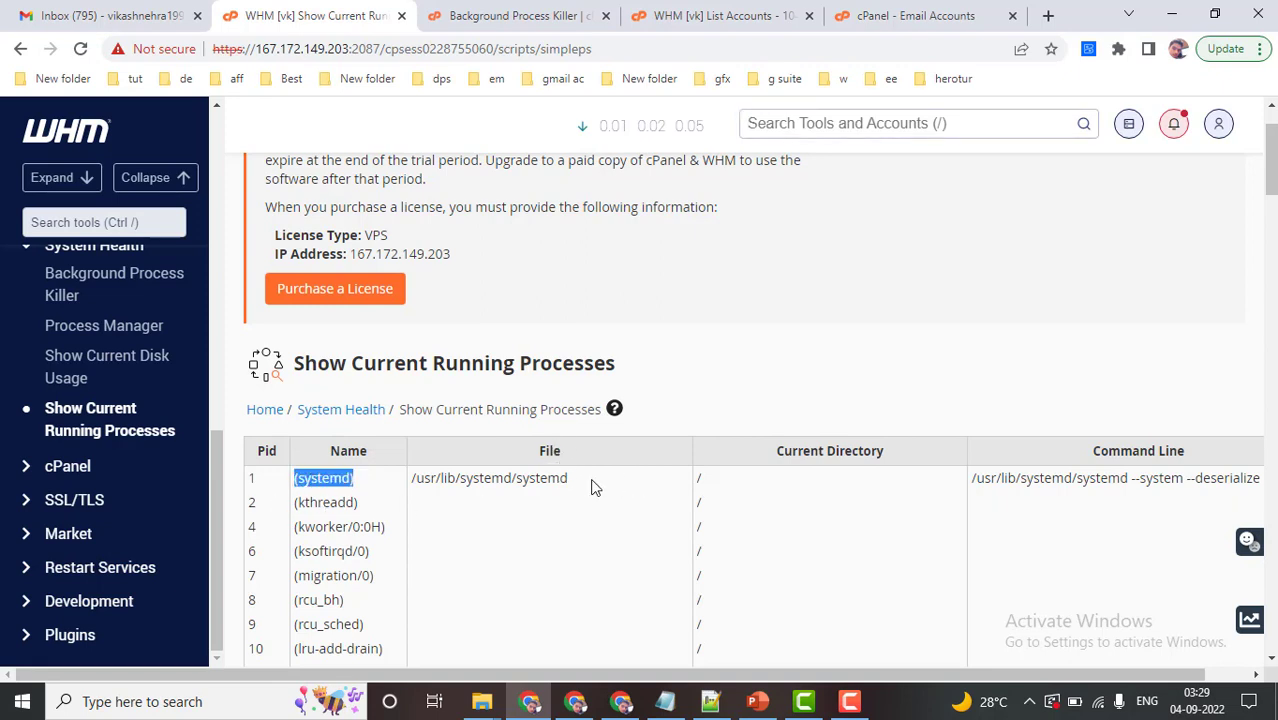
{"action": "left_click_drag", "start_coordinate": [595, 486], "coordinate": [411, 478]}
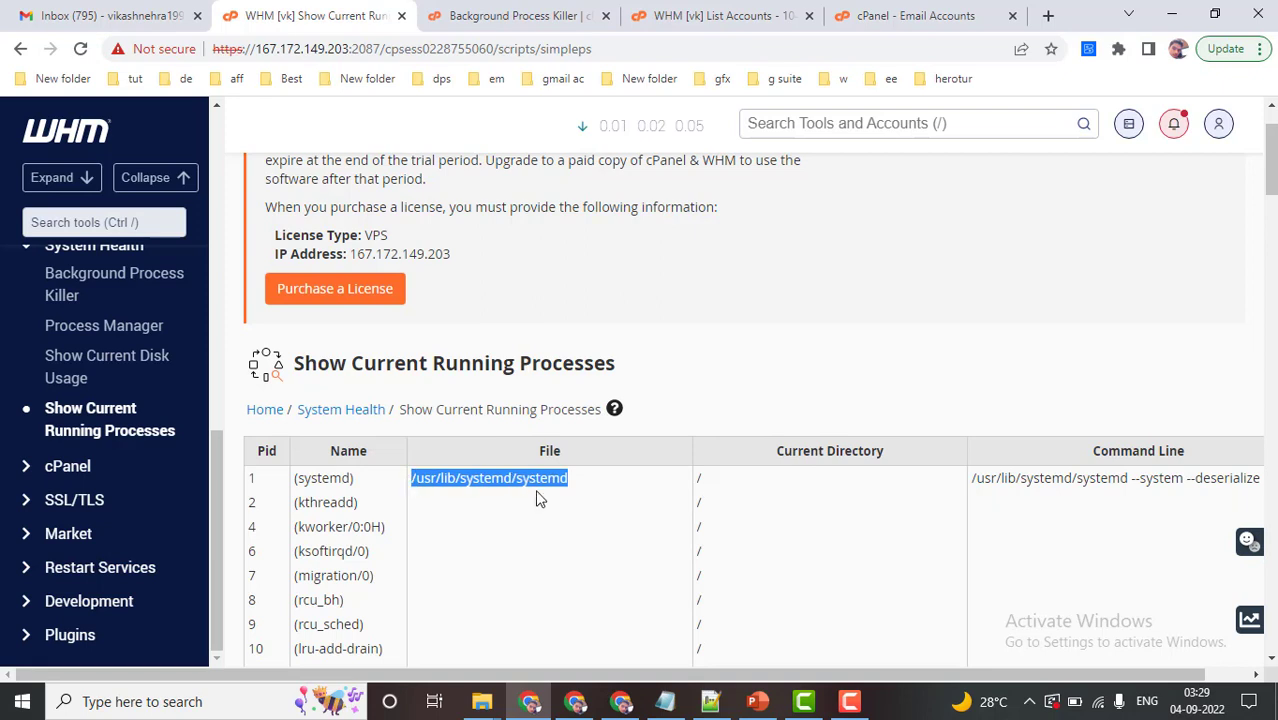
{"action": "left_click", "coordinate": [578, 489]}
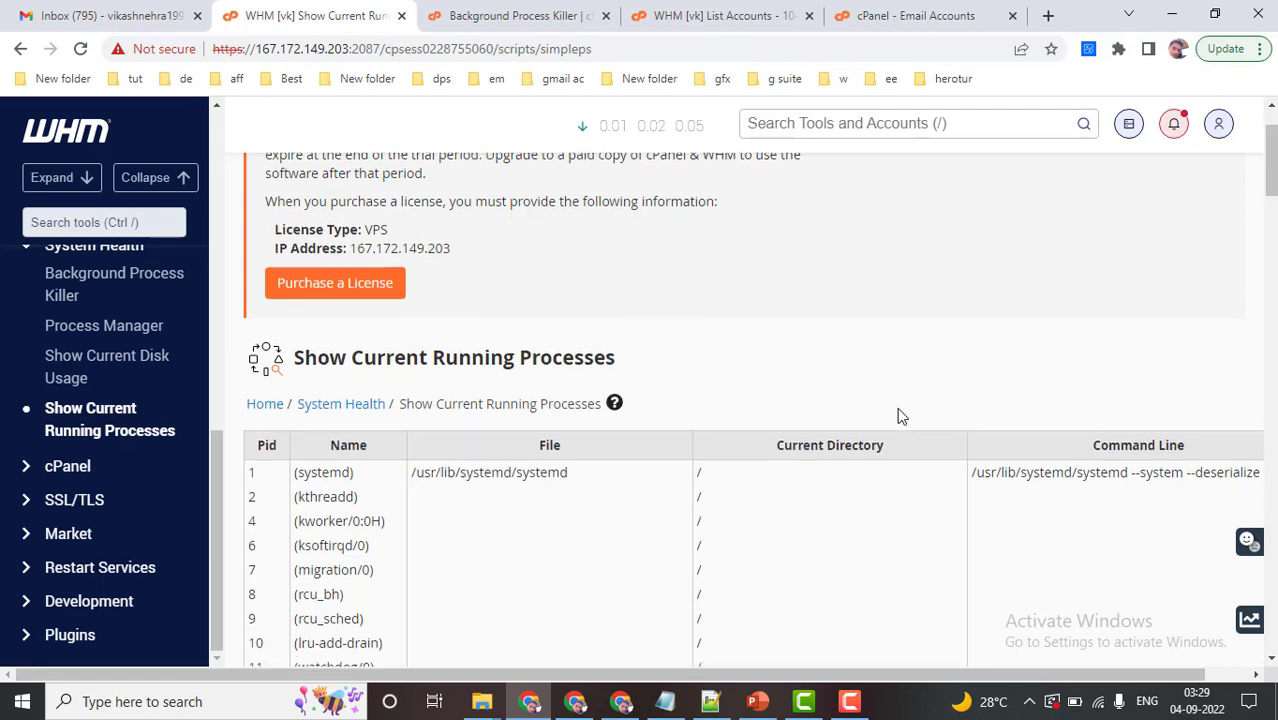
{"action": "scroll", "coordinate": [940, 400], "scroll_direction": "down", "scroll_amount": 2}
{"action": "mouse_move", "coordinate": [1270, 185]}
{"action": "left_mouse_down"}
{"action": "mouse_move", "coordinate": [1270, 617]}
{"action": "mouse_move", "coordinate": [1270, 168]}
{"action": "left_mouse_up"}
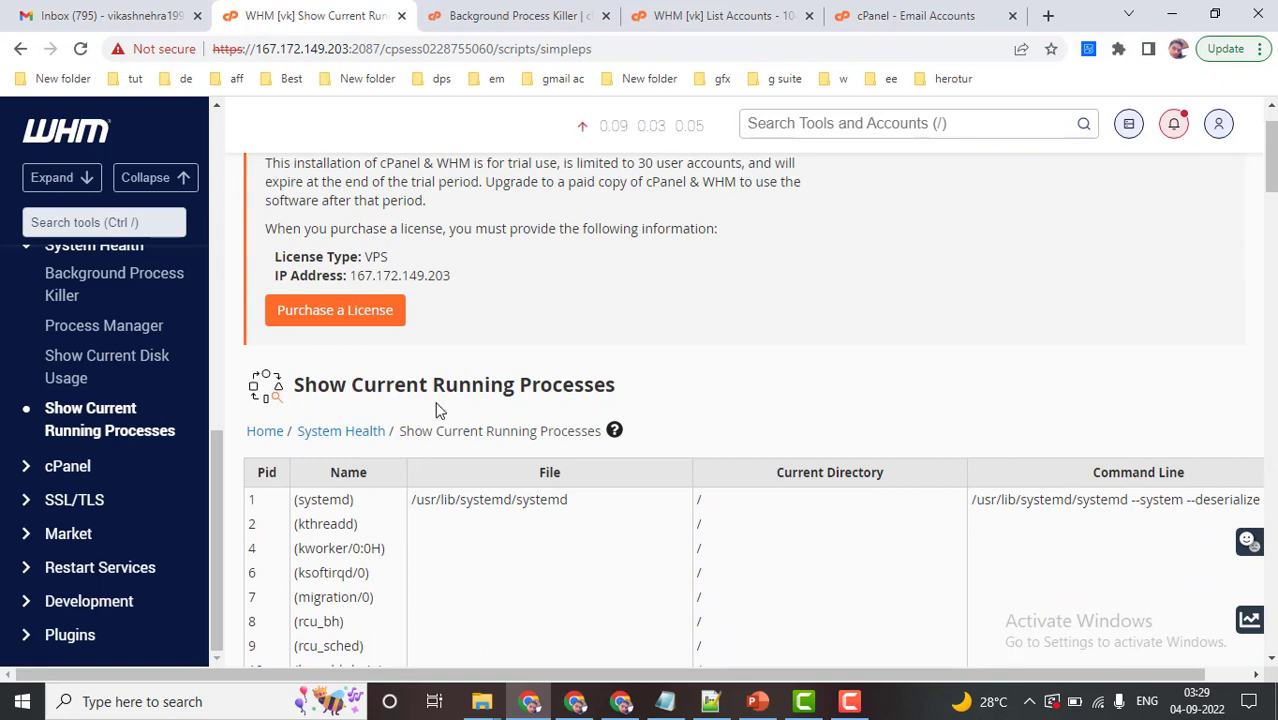
Step: Open the Process Manager under System Health
{"action": "scroll", "coordinate": [110, 440], "scroll_direction": "up", "scroll_amount": 1}
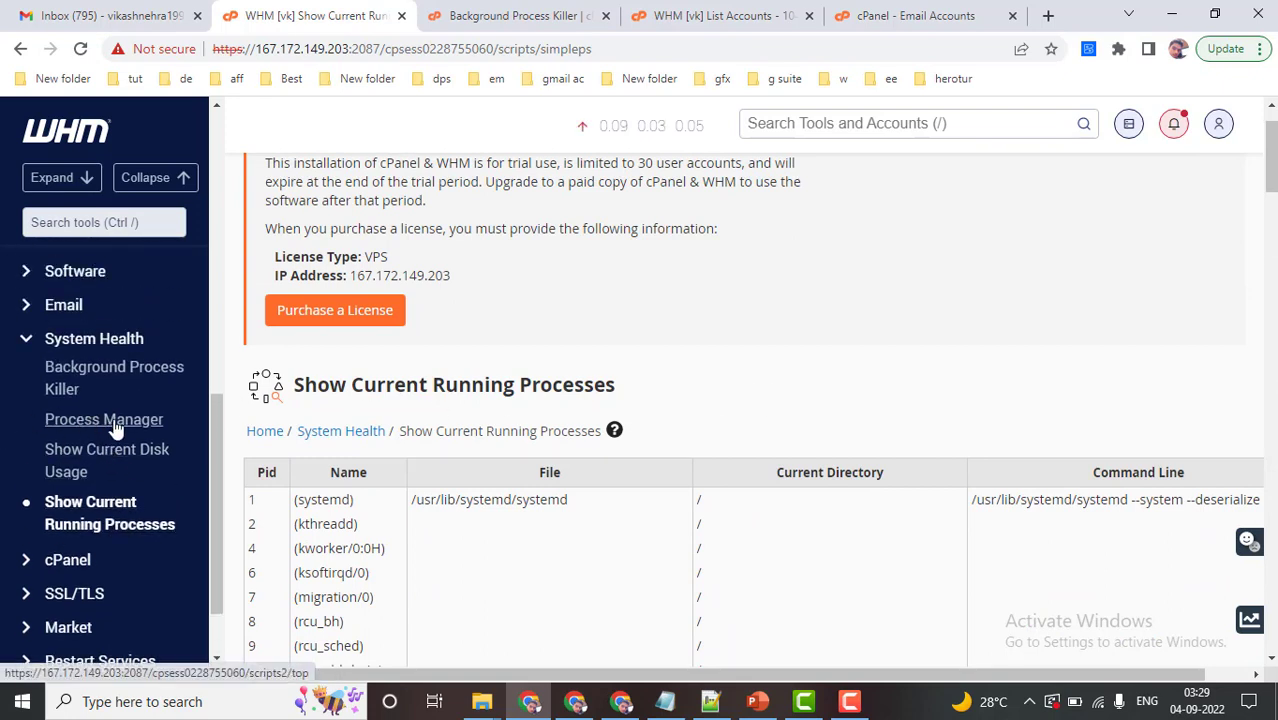
{"action": "left_click", "coordinate": [112, 421]}
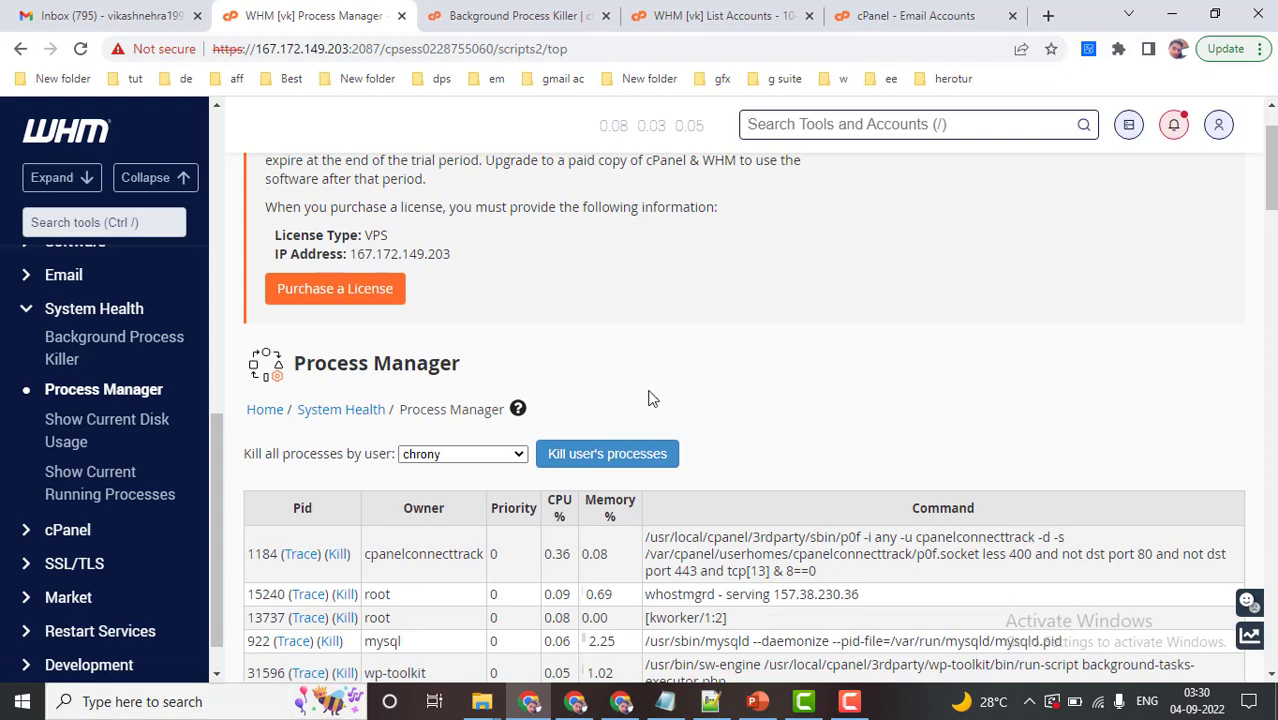
Step: Open Windows Task Manager, view the actions available for the Antimalware Service Executable process, and close Task Manager
{"action": "left_click", "coordinate": [237, 710]}
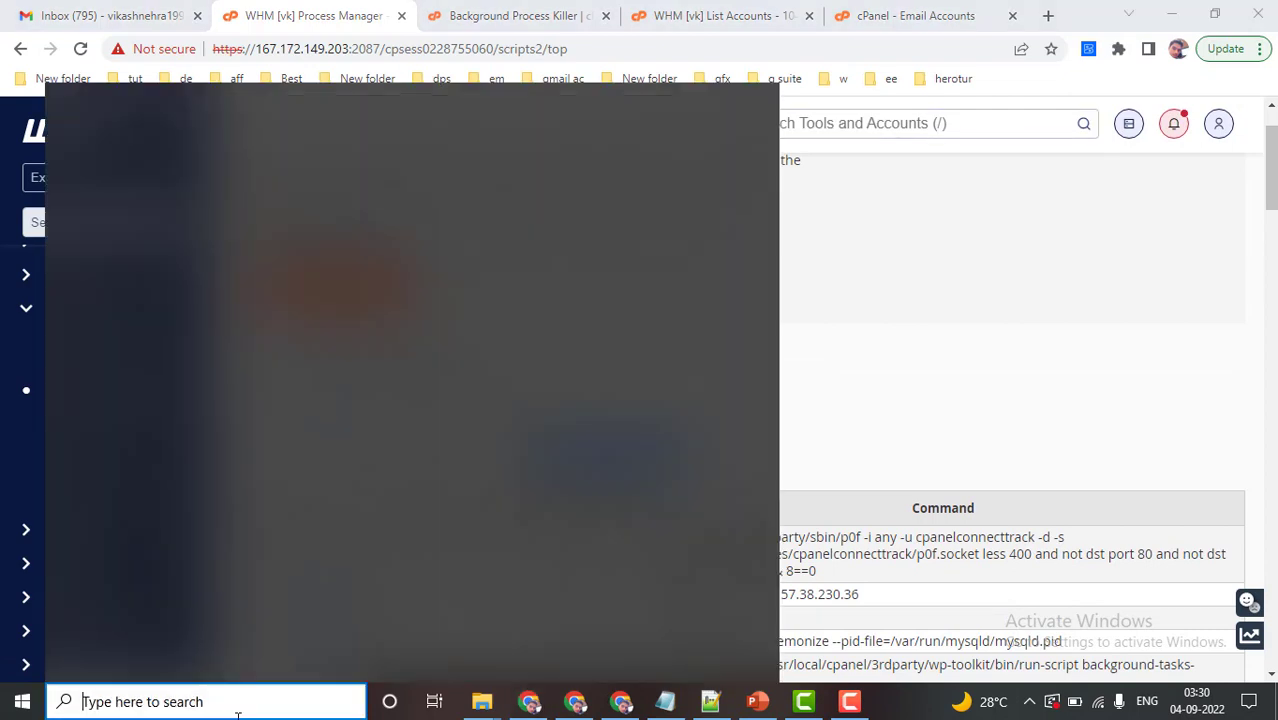
{"action": "type", "text": "tas"}
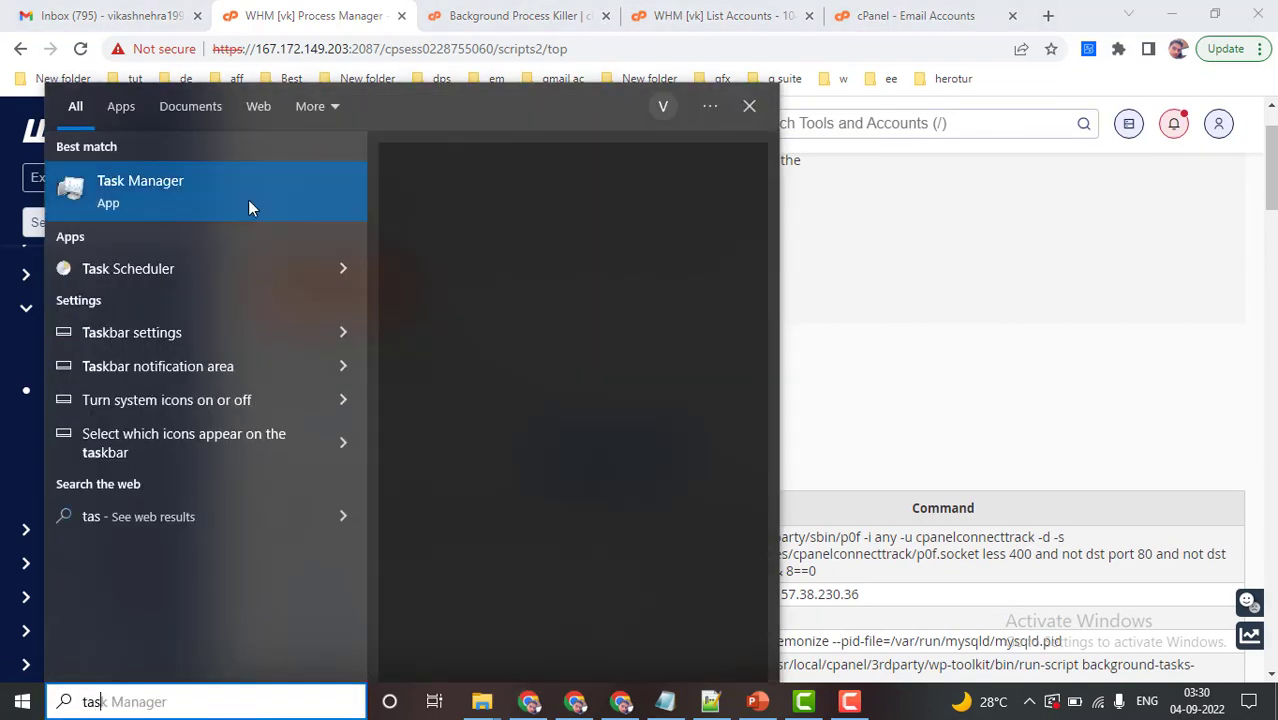
{"action": "left_click", "coordinate": [247, 199]}
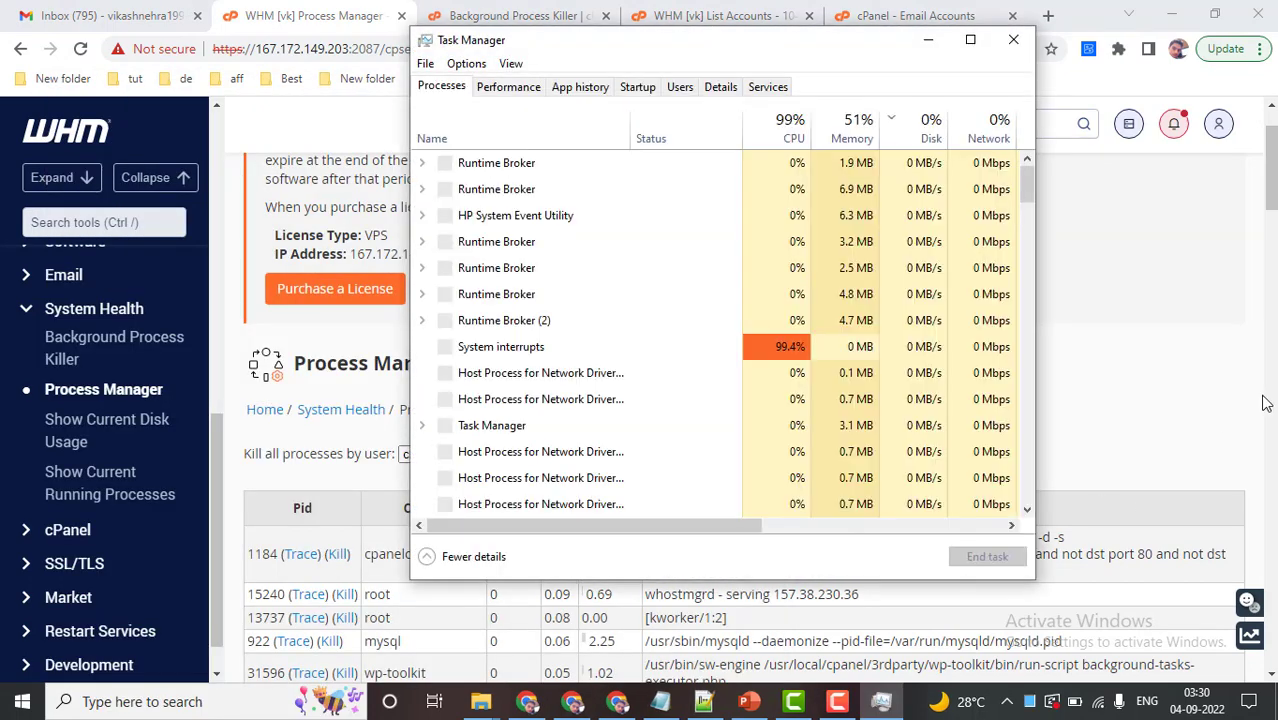
{"action": "right_click", "coordinate": [524, 245]}
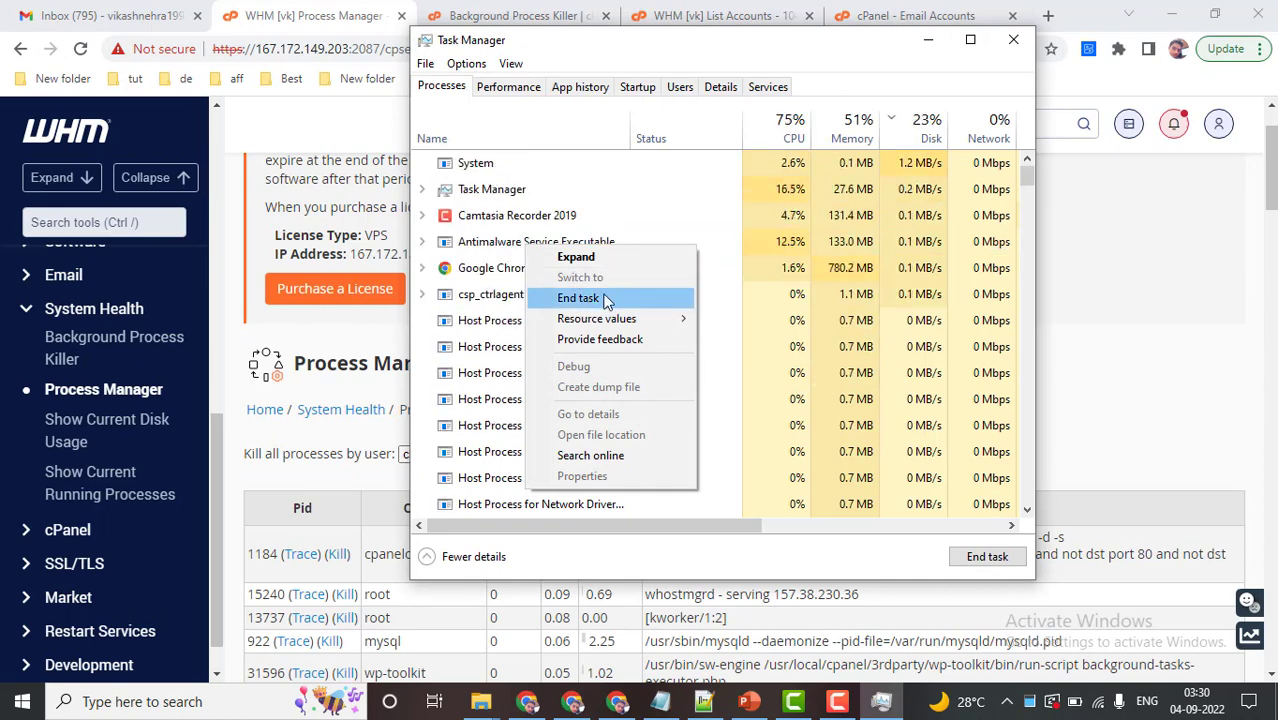
{"action": "left_click", "coordinate": [1013, 40]}
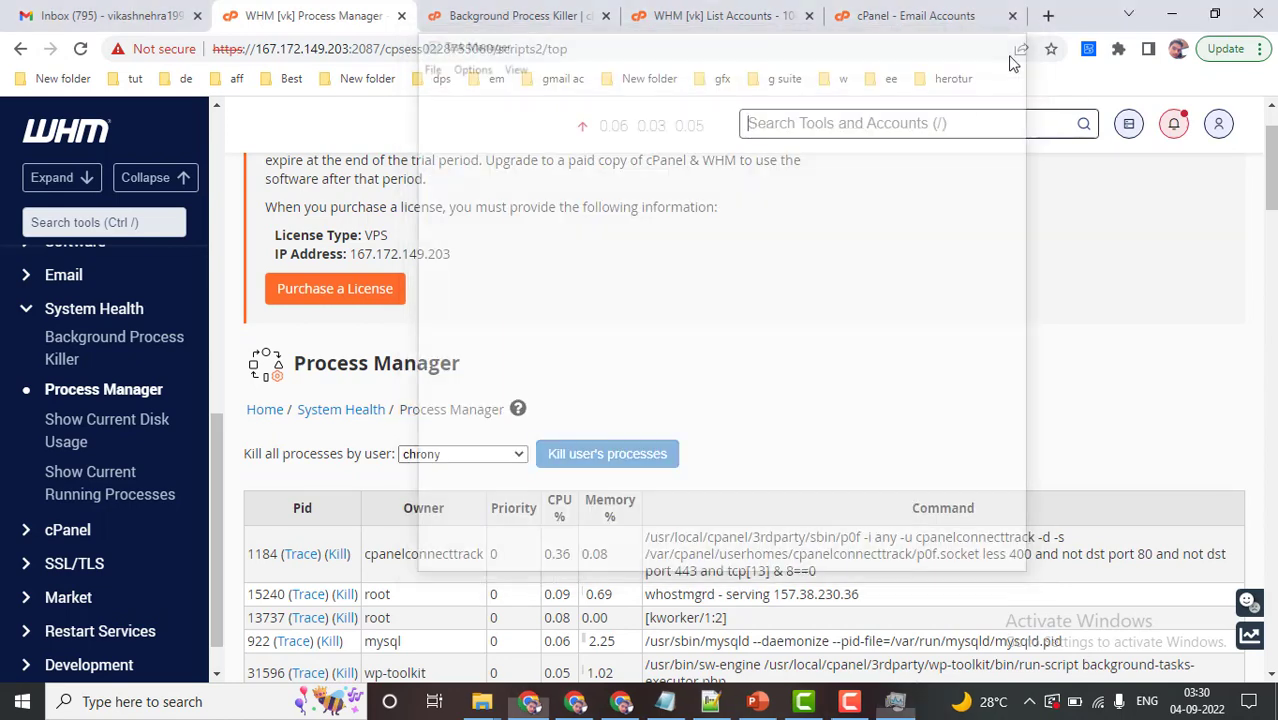
Step: Select mysql as the user for killing all processes in the Process Manager, without killing any process
{"action": "scroll", "coordinate": [307, 420], "scroll_direction": "down", "scroll_amount": 2}
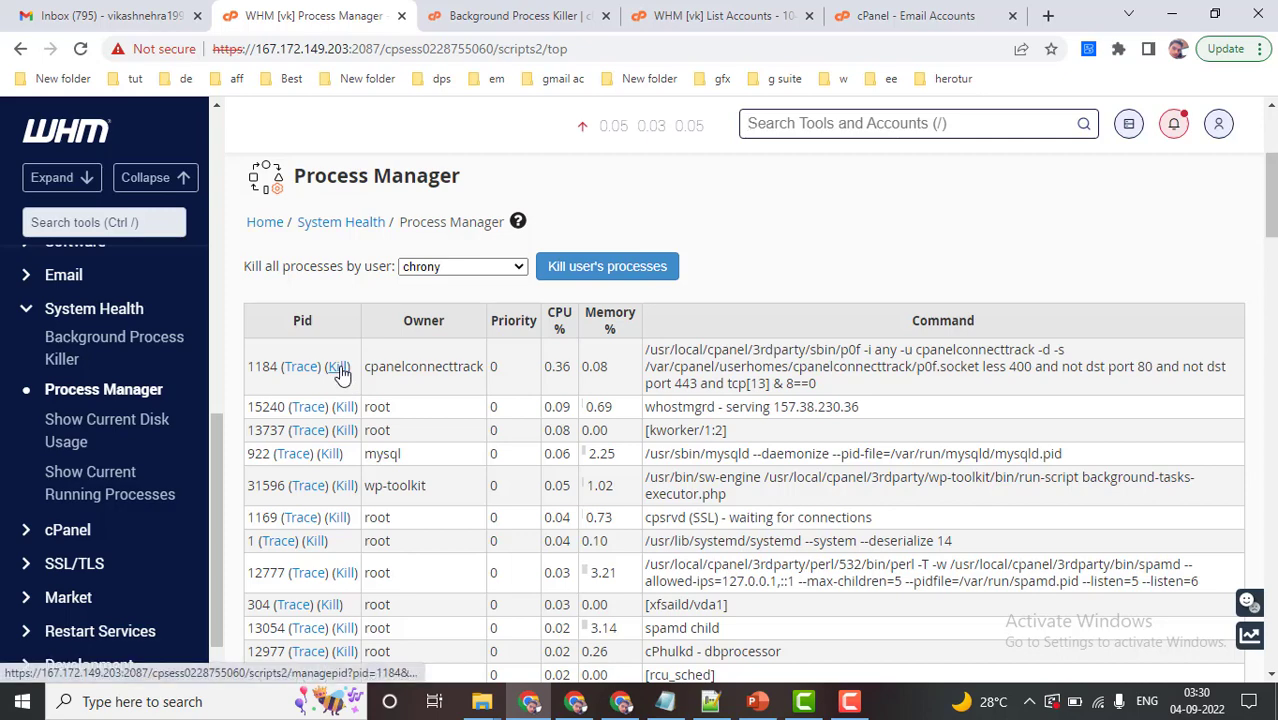
{"action": "left_click", "coordinate": [428, 266]}
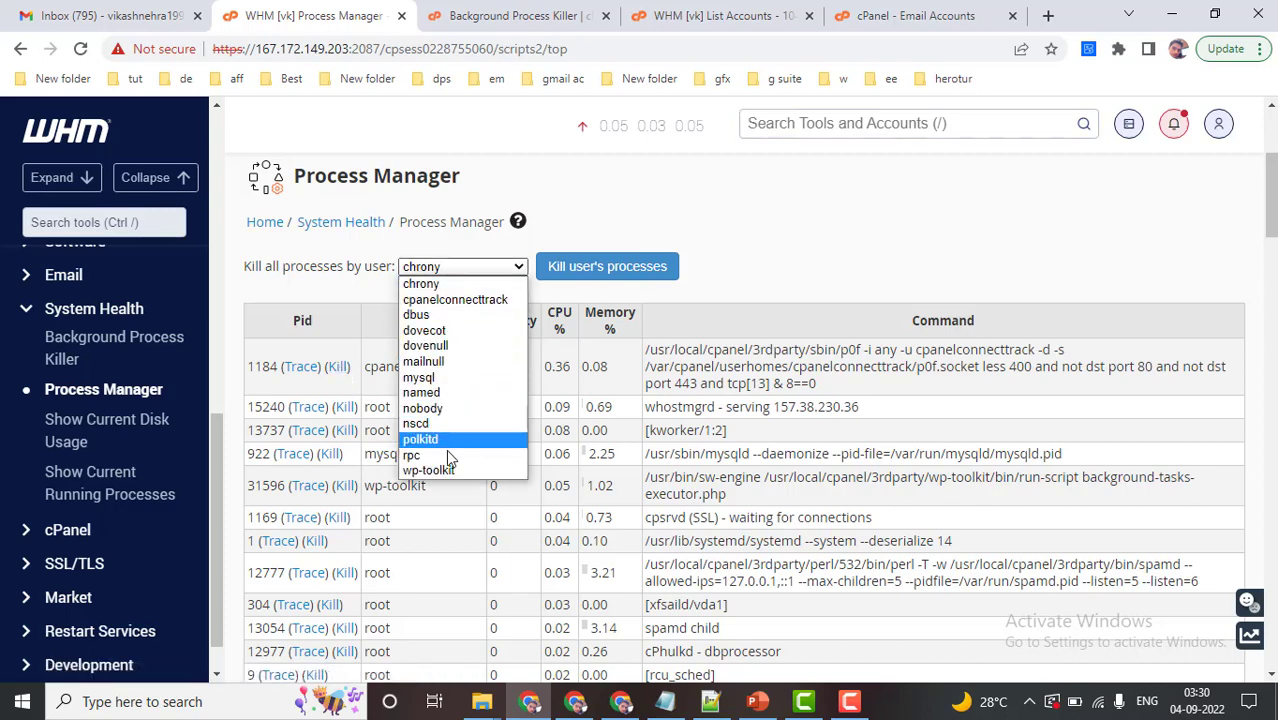
{"action": "left_click", "coordinate": [421, 393]}
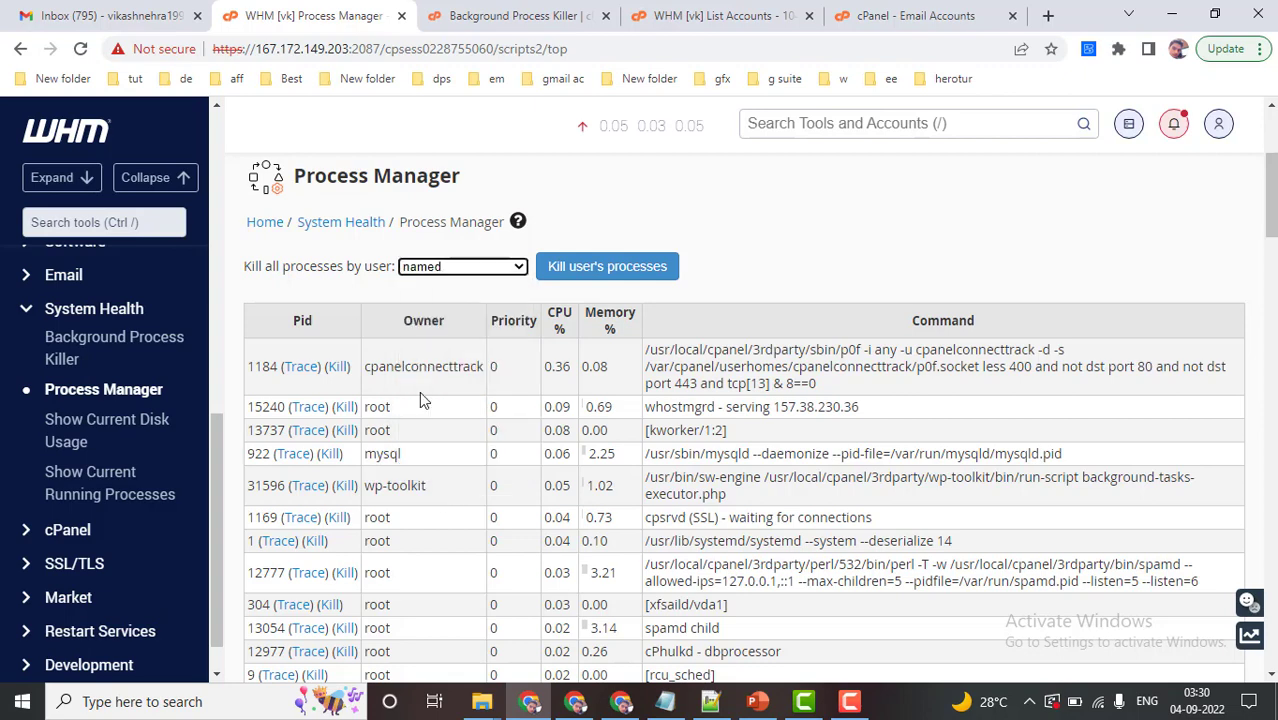
{"action": "left_click", "coordinate": [433, 267]}
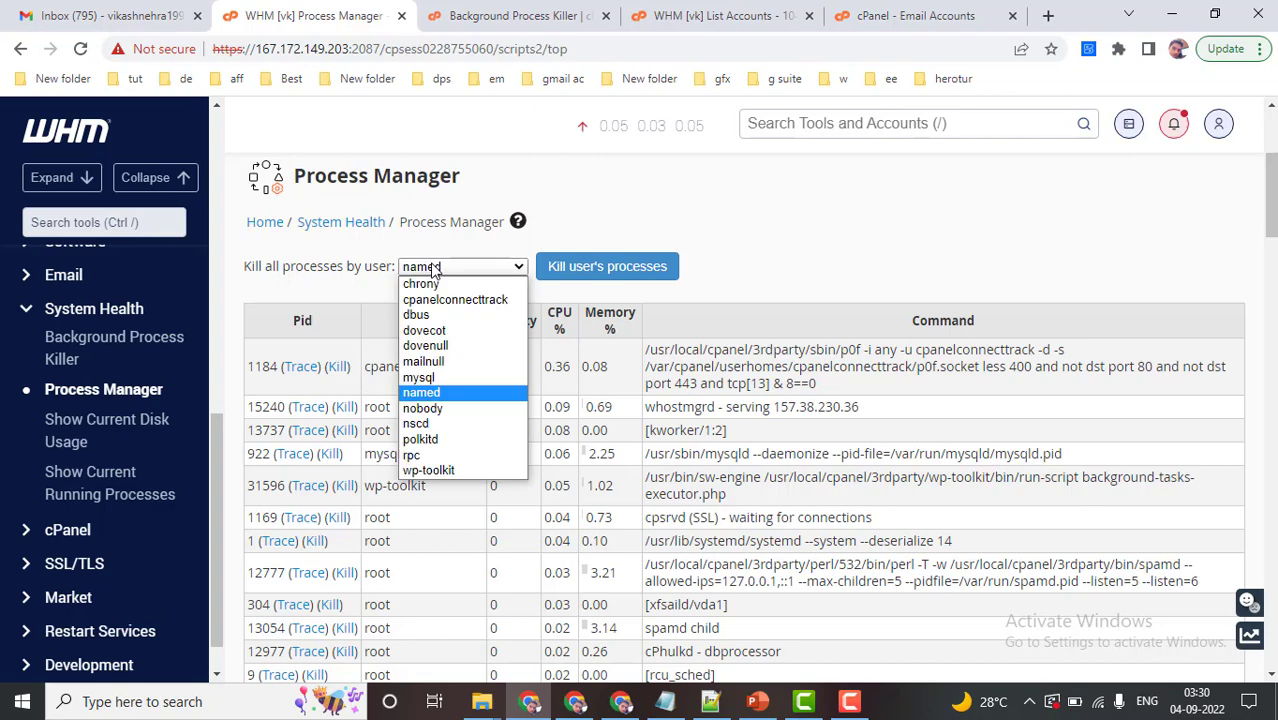
{"action": "left_click", "coordinate": [420, 378]}
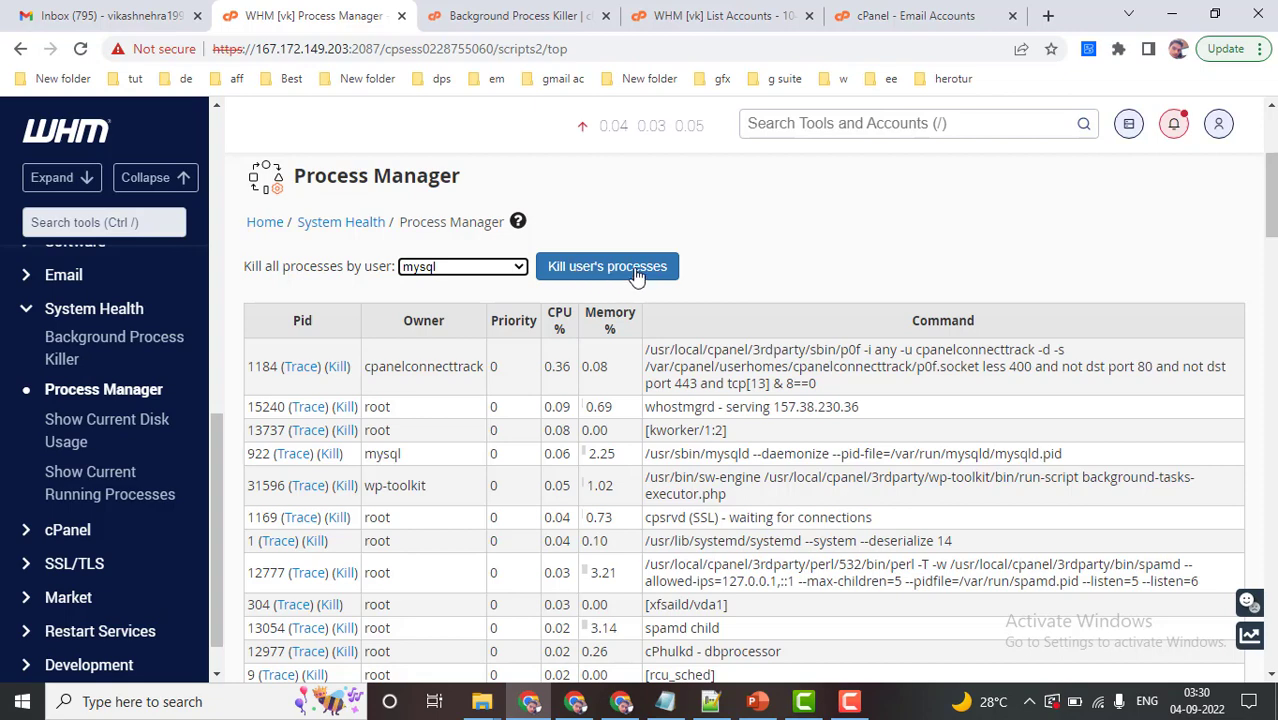
{"action": "left_click", "coordinate": [456, 268]}
{"action": "left_click", "coordinate": [356, 273]}
Step: Look through the full process list with its owners, priorities, CPU and memory usage, and return to its beginning
{"action": "scroll", "coordinate": [345, 370], "scroll_direction": "down", "scroll_amount": 18}
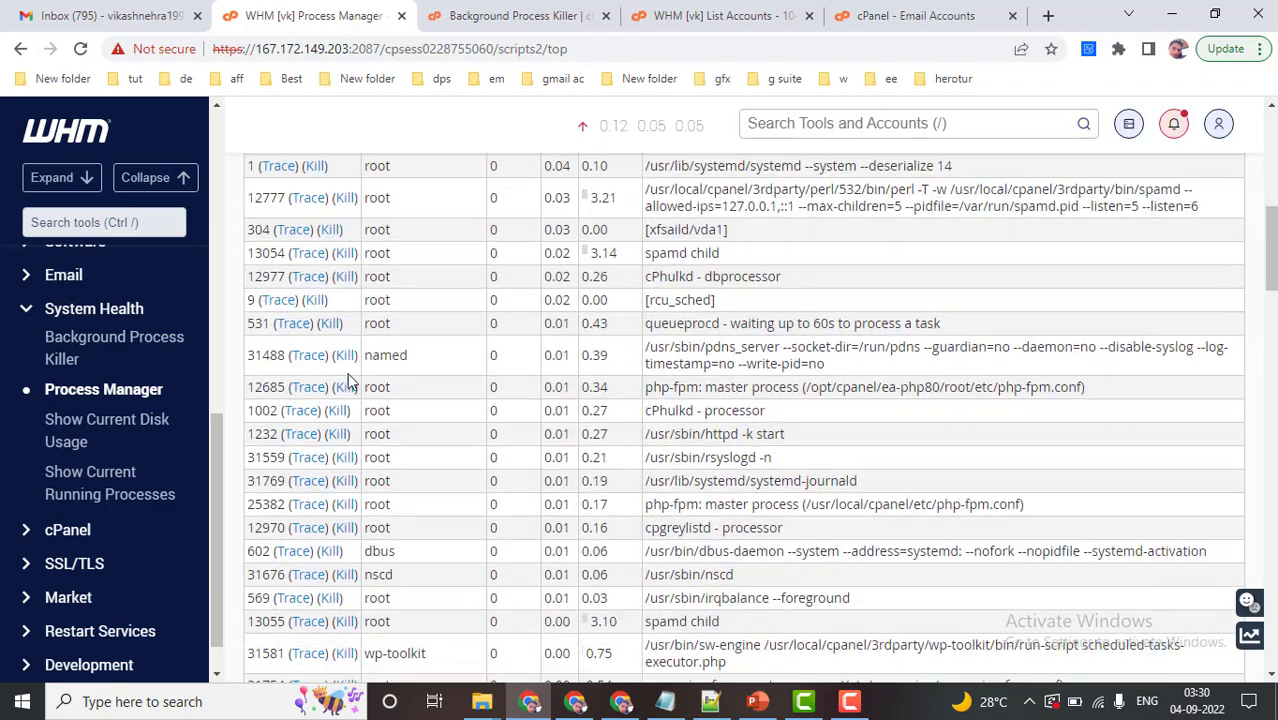
{"action": "scroll", "coordinate": [387, 400], "scroll_direction": "down", "scroll_amount": 15}
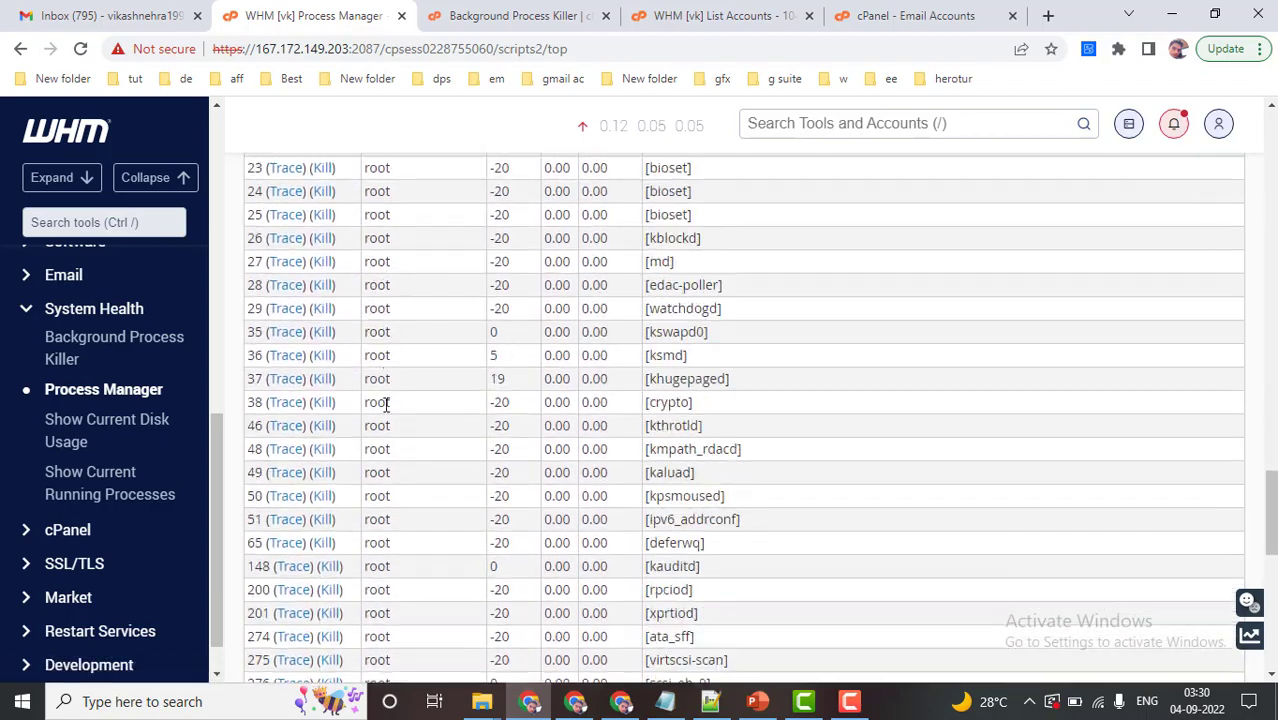
{"action": "scroll", "coordinate": [356, 548], "scroll_direction": "up", "scroll_amount": 20}
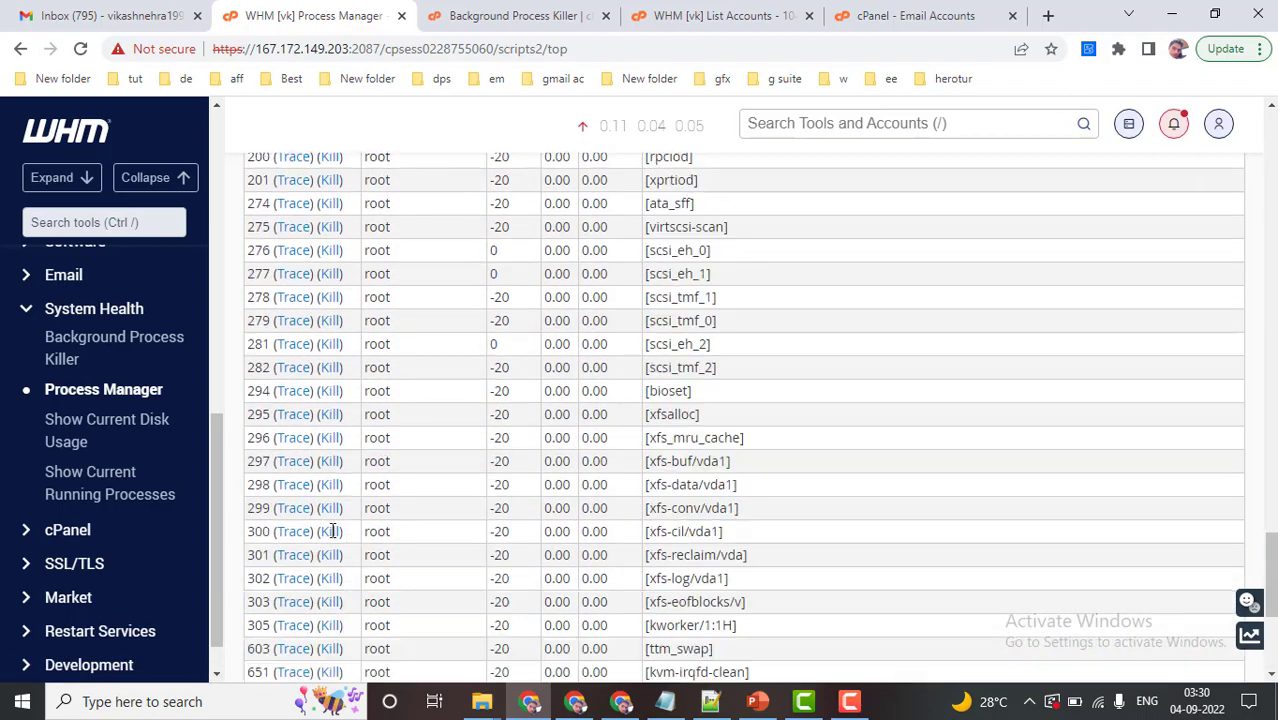
{"action": "scroll", "coordinate": [385, 510], "scroll_direction": "up", "scroll_amount": 8}
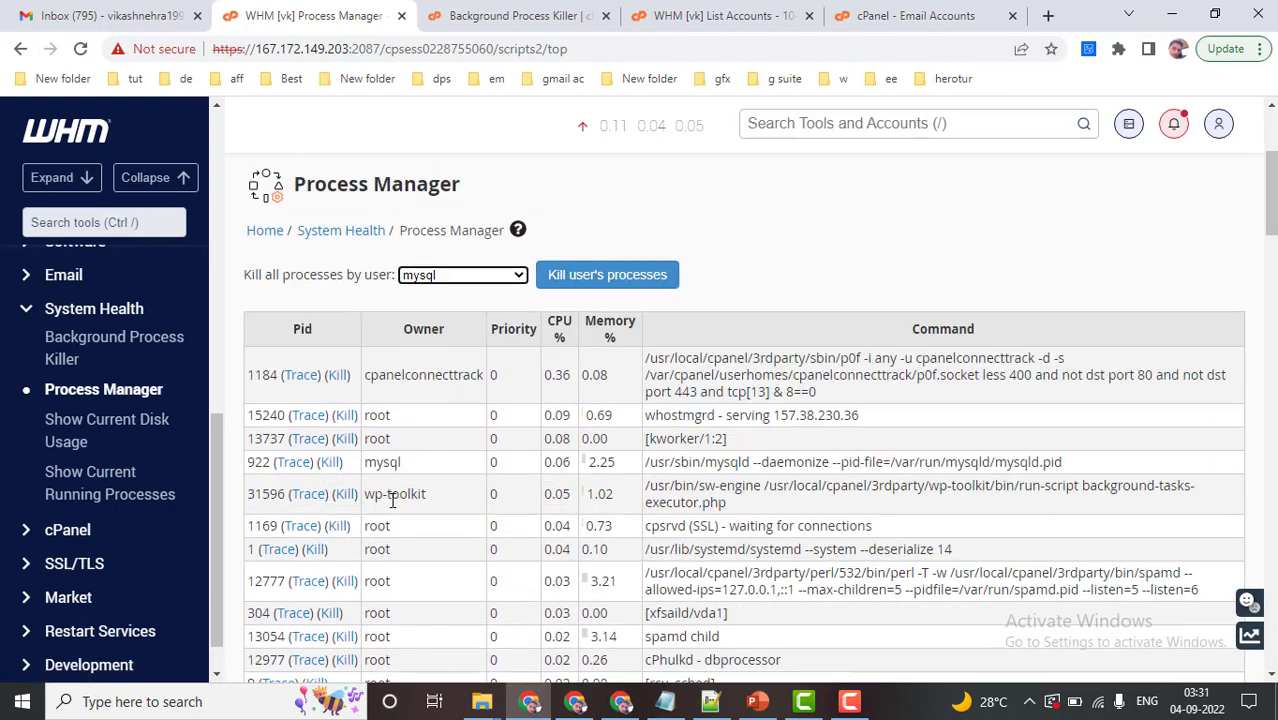
Step: Open the Background Process Killer under System Health and examine its list of processes and the trusted users option
{"action": "left_click", "coordinate": [106, 352]}
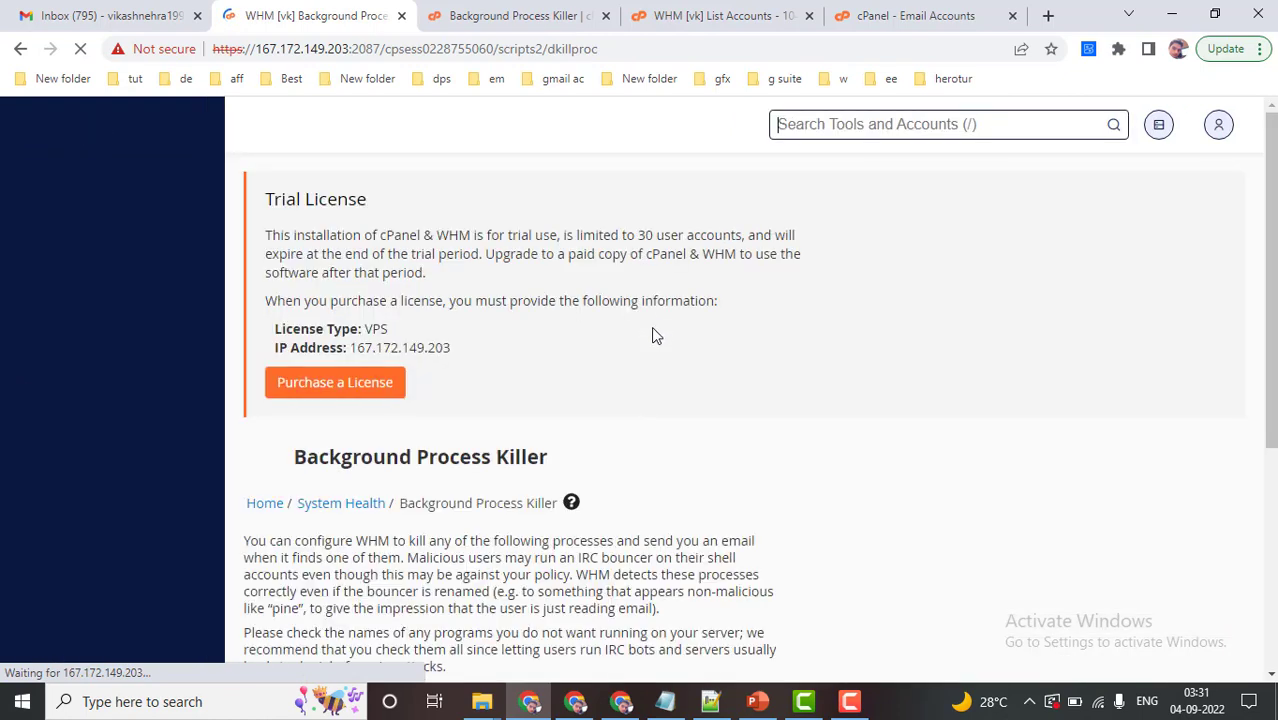
{"action": "scroll", "coordinate": [500, 390], "scroll_direction": "down", "scroll_amount": 2}
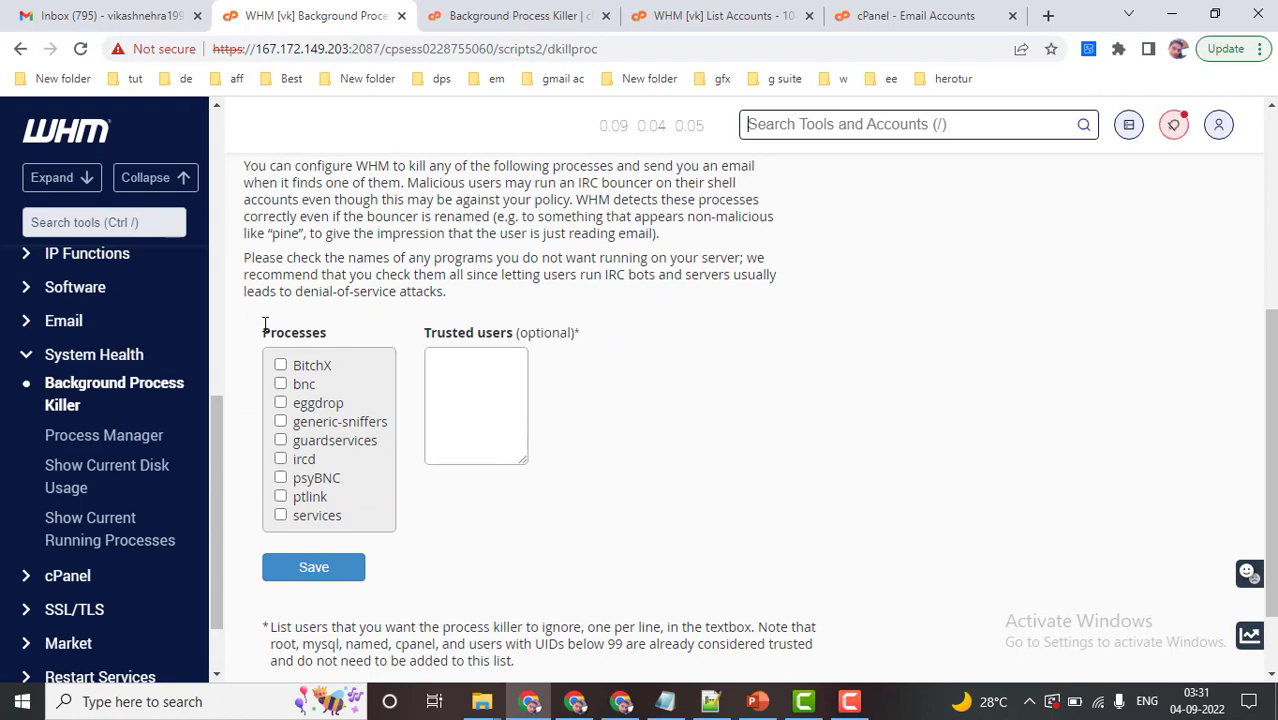
{"action": "left_click_drag", "start_coordinate": [265, 323], "coordinate": [366, 522]}
{"action": "left_click", "coordinate": [475, 524]}
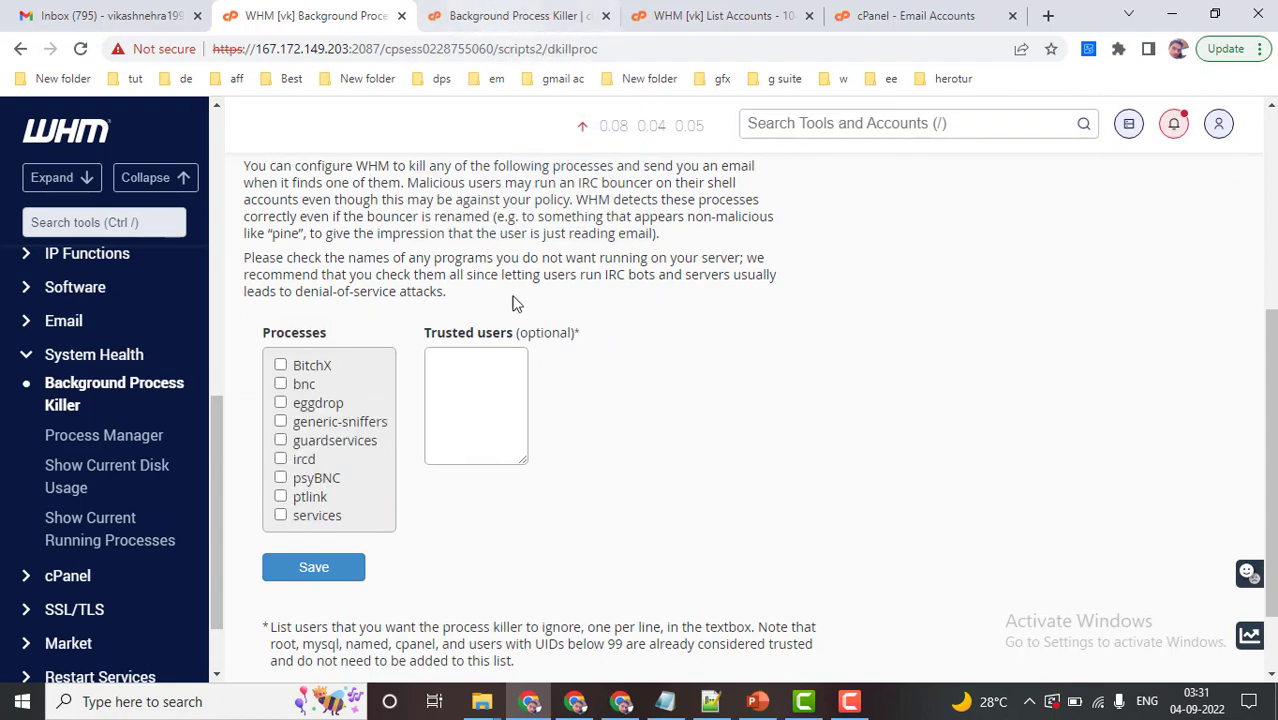
Step: Open the Background Process Killer documentation and read the table describing each process
{"action": "scroll", "coordinate": [513, 302], "scroll_direction": "up", "scroll_amount": 3}
{"action": "left_click", "coordinate": [452, 8]}
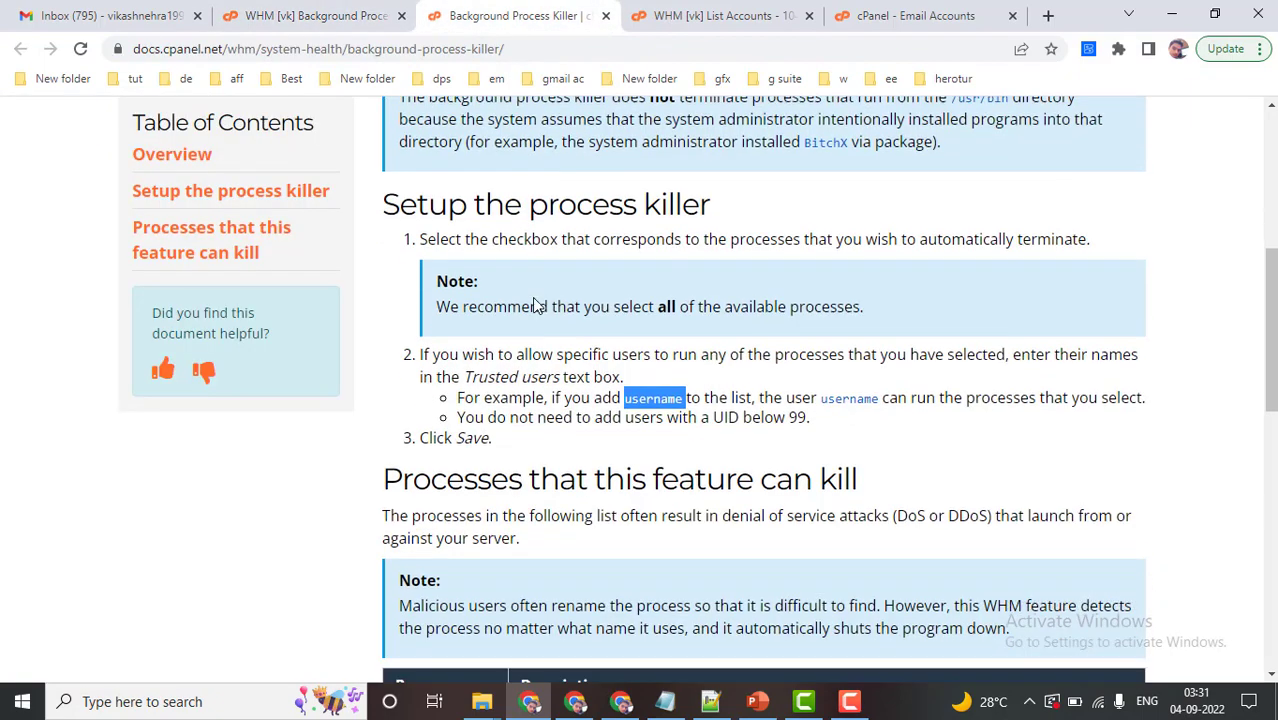
{"action": "scroll", "coordinate": [443, 203], "scroll_direction": "down", "scroll_amount": 5}
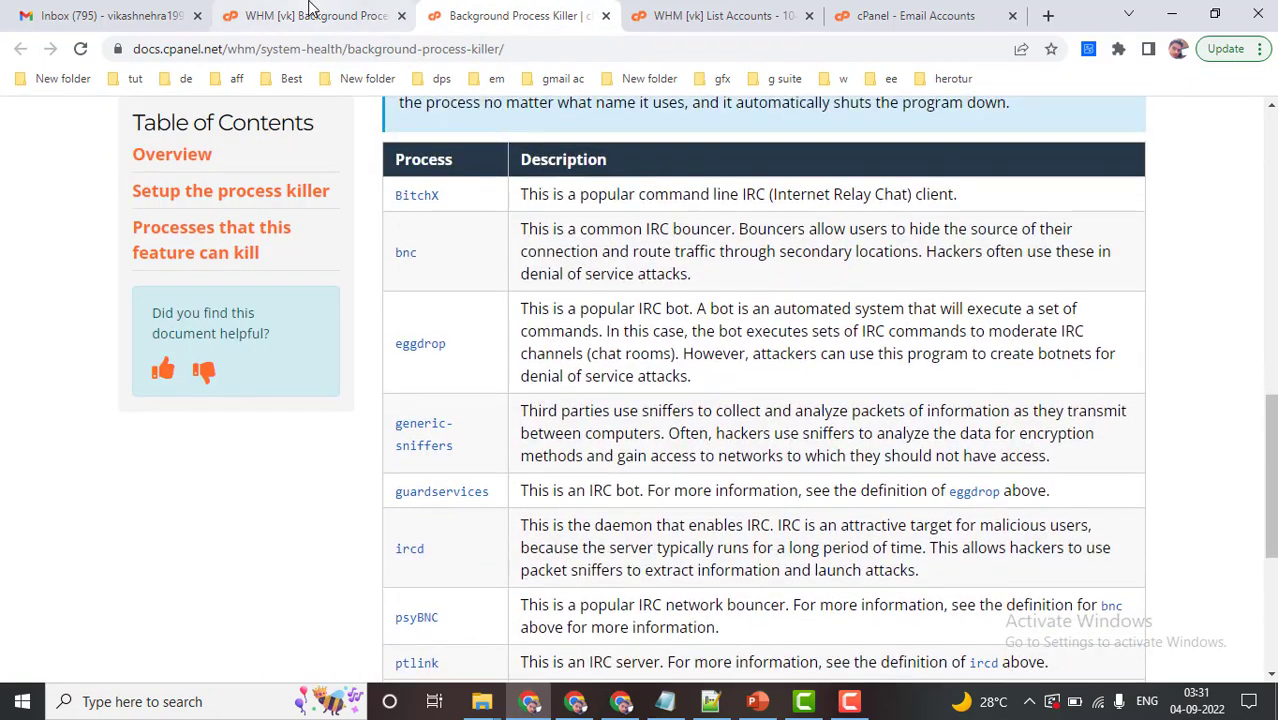
Step: Select BitchX among WHM's processes to kill and highlight its description in the documentation
{"action": "left_click", "coordinate": [295, 16]}
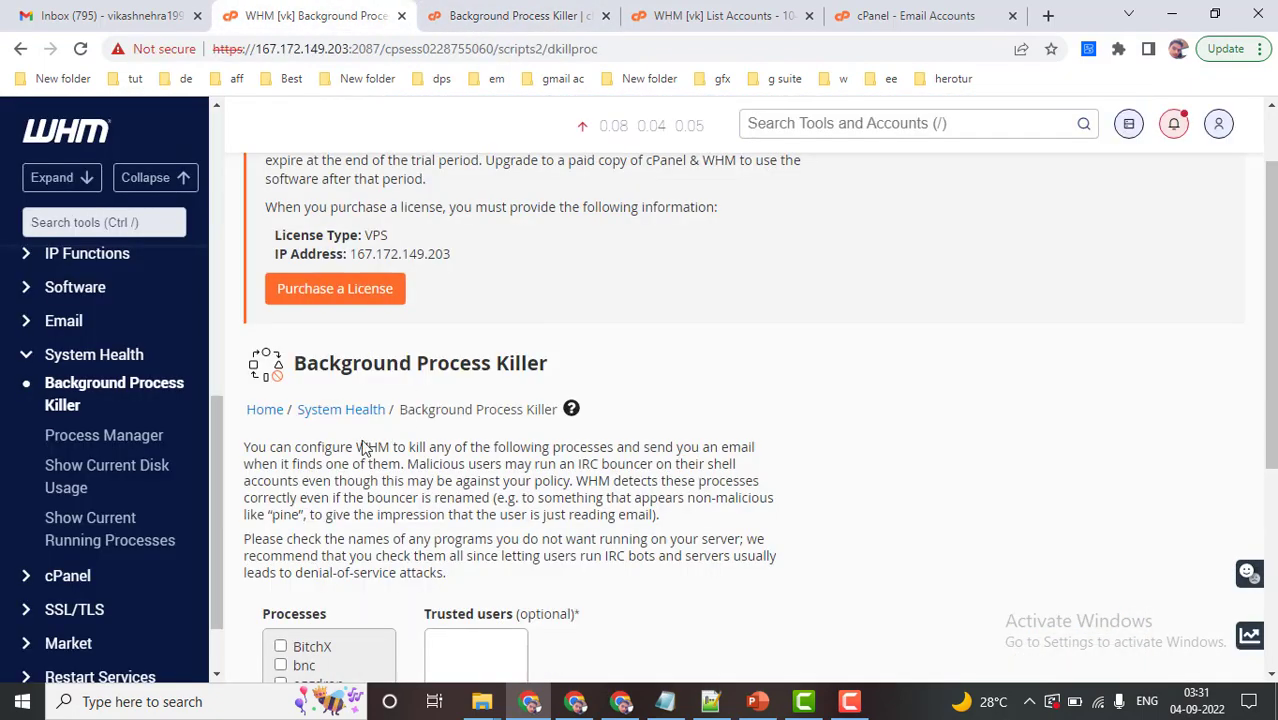
{"action": "scroll", "coordinate": [357, 575], "scroll_direction": "down", "scroll_amount": 3}
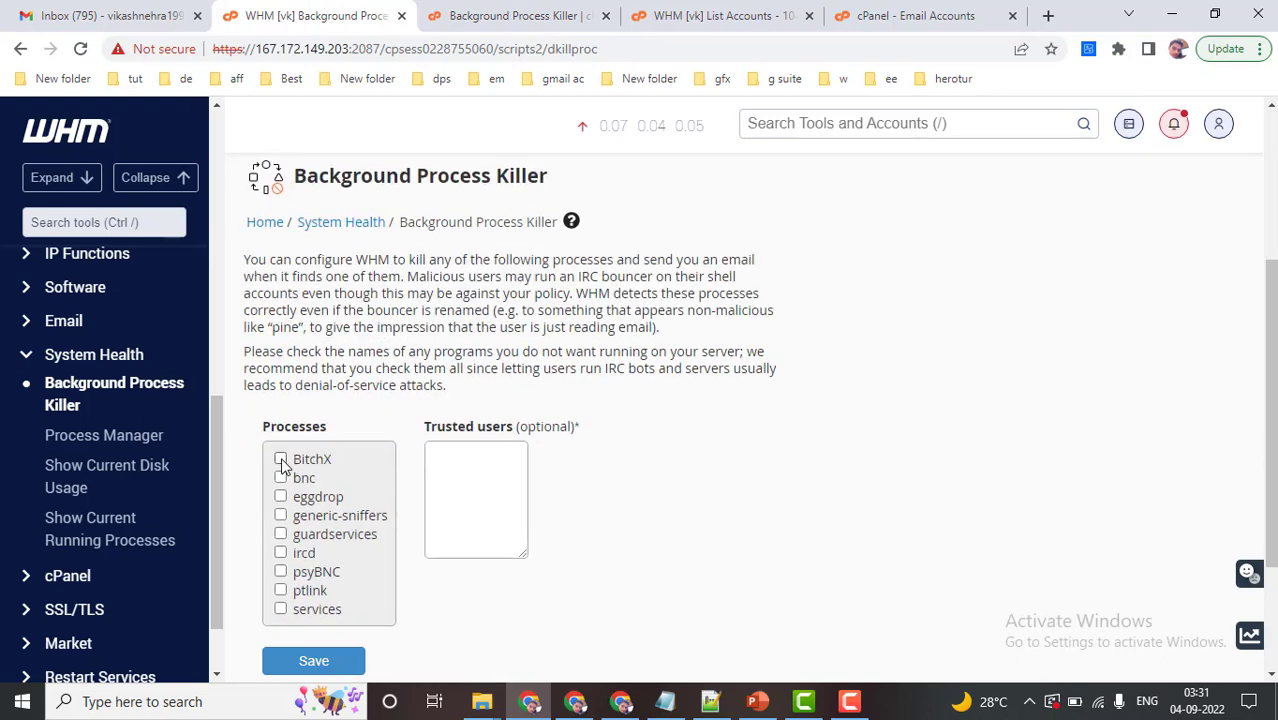
{"action": "left_click", "coordinate": [280, 459]}
{"action": "scroll", "coordinate": [281, 463], "scroll_direction": "down", "scroll_amount": 1}
{"action": "left_click", "coordinate": [515, 16]}
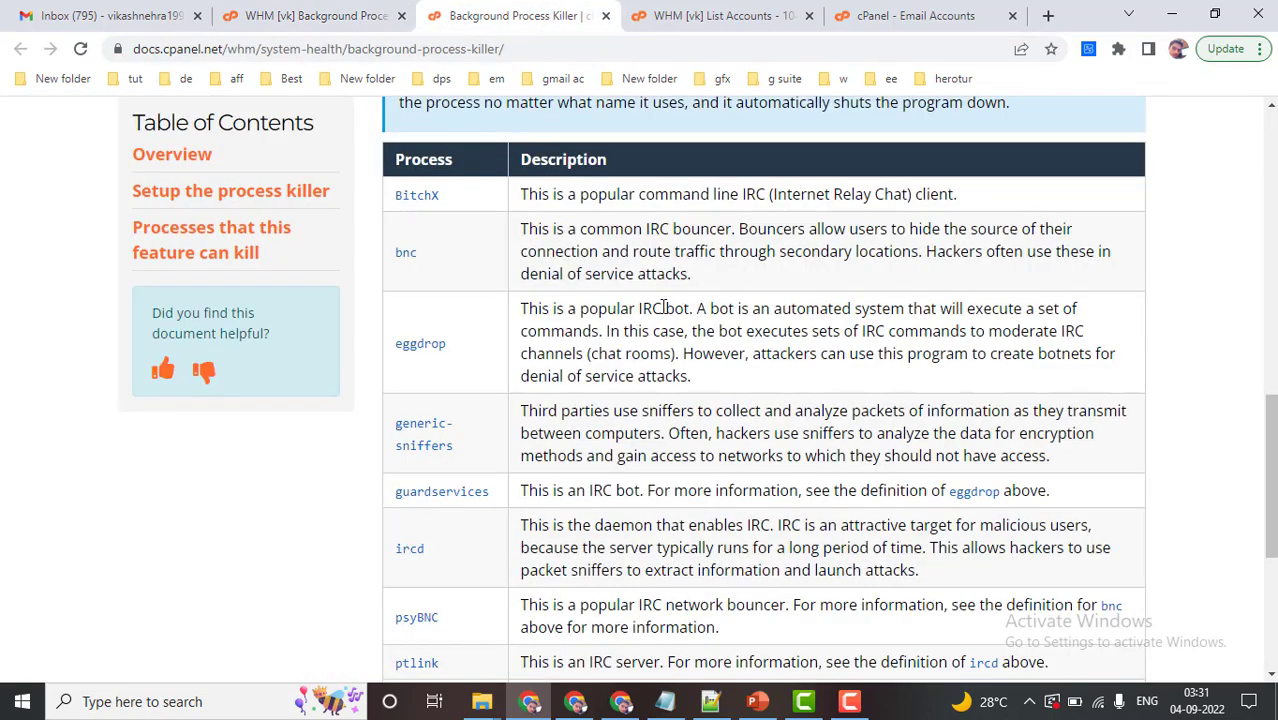
{"action": "left_click_drag", "start_coordinate": [513, 194], "coordinate": [773, 202]}
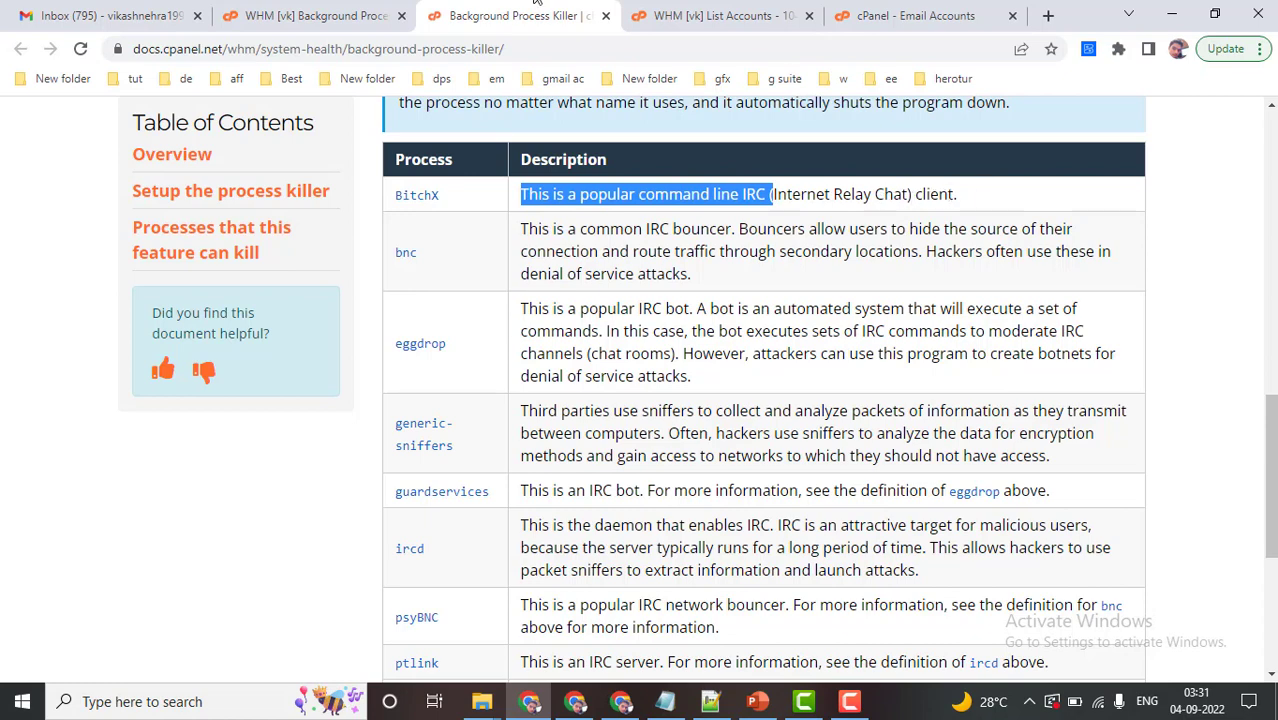
Step: Select bnc, eggdrop, generic-sniffers and ircd as processes to kill in WHM's Background Process Killer
{"action": "left_click", "coordinate": [315, 16]}
{"action": "scroll", "coordinate": [385, 420], "scroll_direction": "down", "scroll_amount": 1}
{"action": "scroll", "coordinate": [332, 333], "scroll_direction": "up", "scroll_amount": 1}
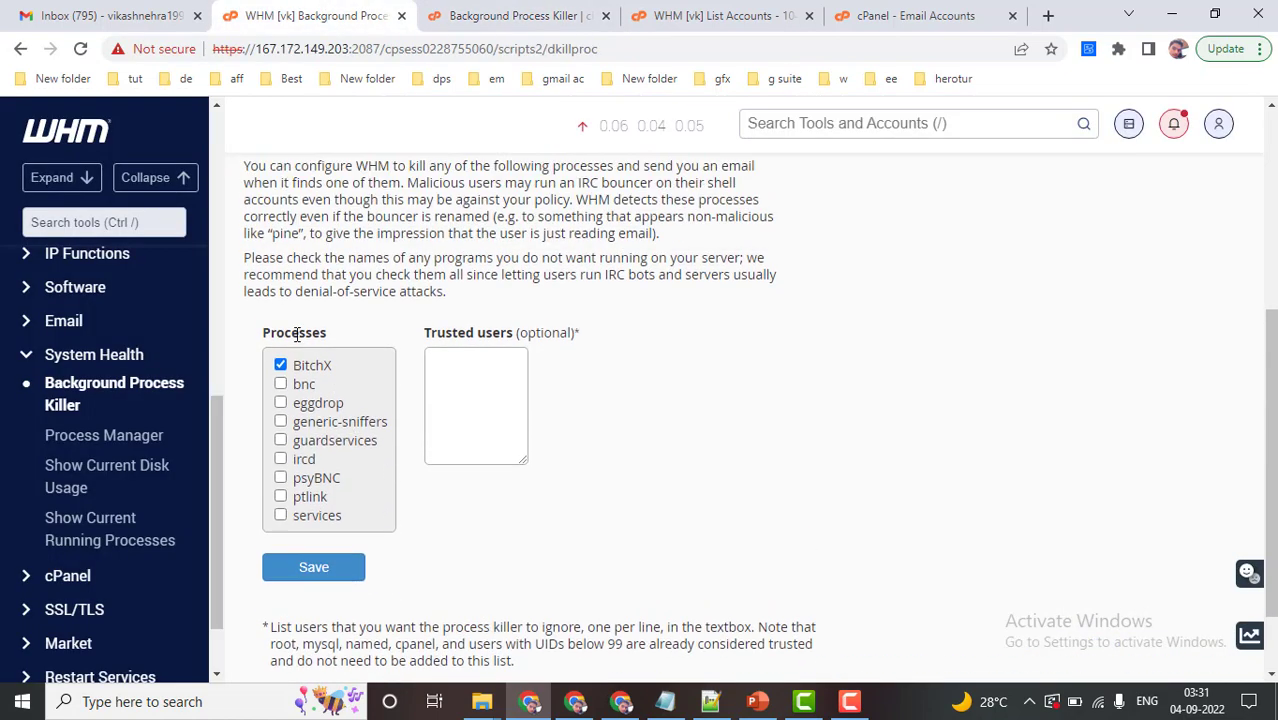
{"action": "left_click", "coordinate": [280, 384]}
{"action": "left_click", "coordinate": [280, 404]}
{"action": "scroll", "coordinate": [452, 498], "scroll_direction": "up", "scroll_amount": 2}
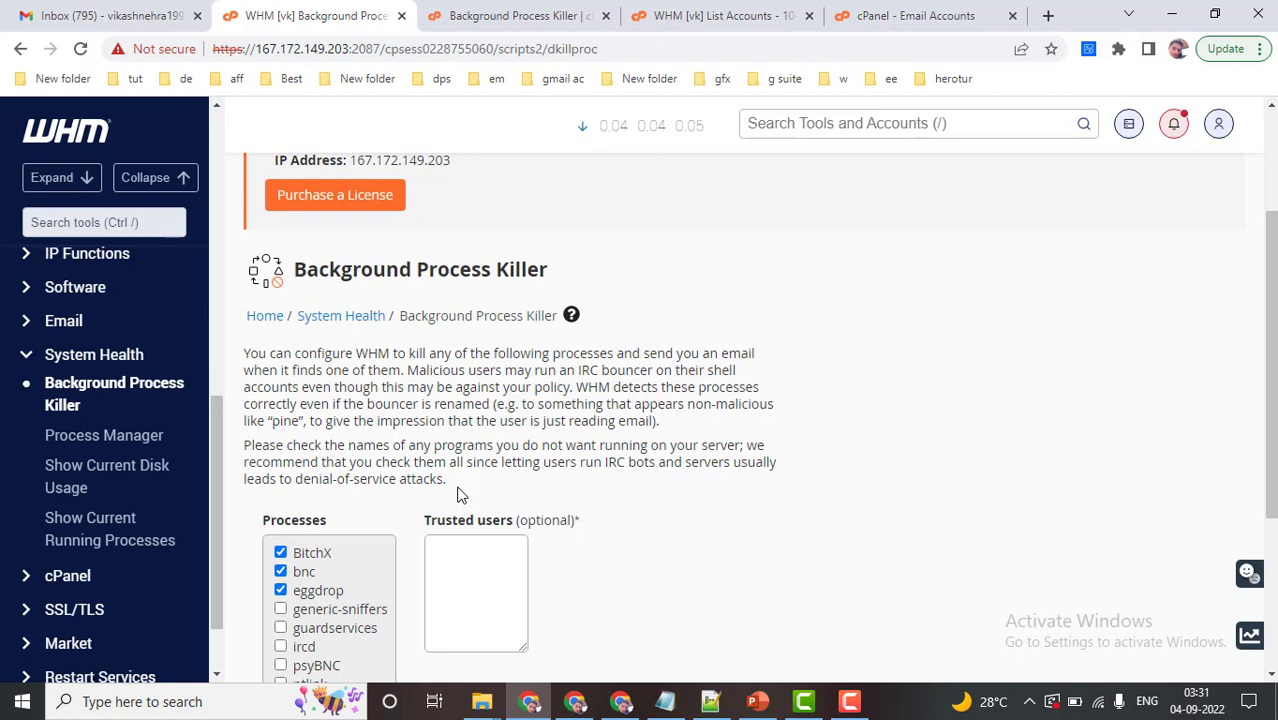
{"action": "scroll", "coordinate": [470, 495], "scroll_direction": "down", "scroll_amount": 1}
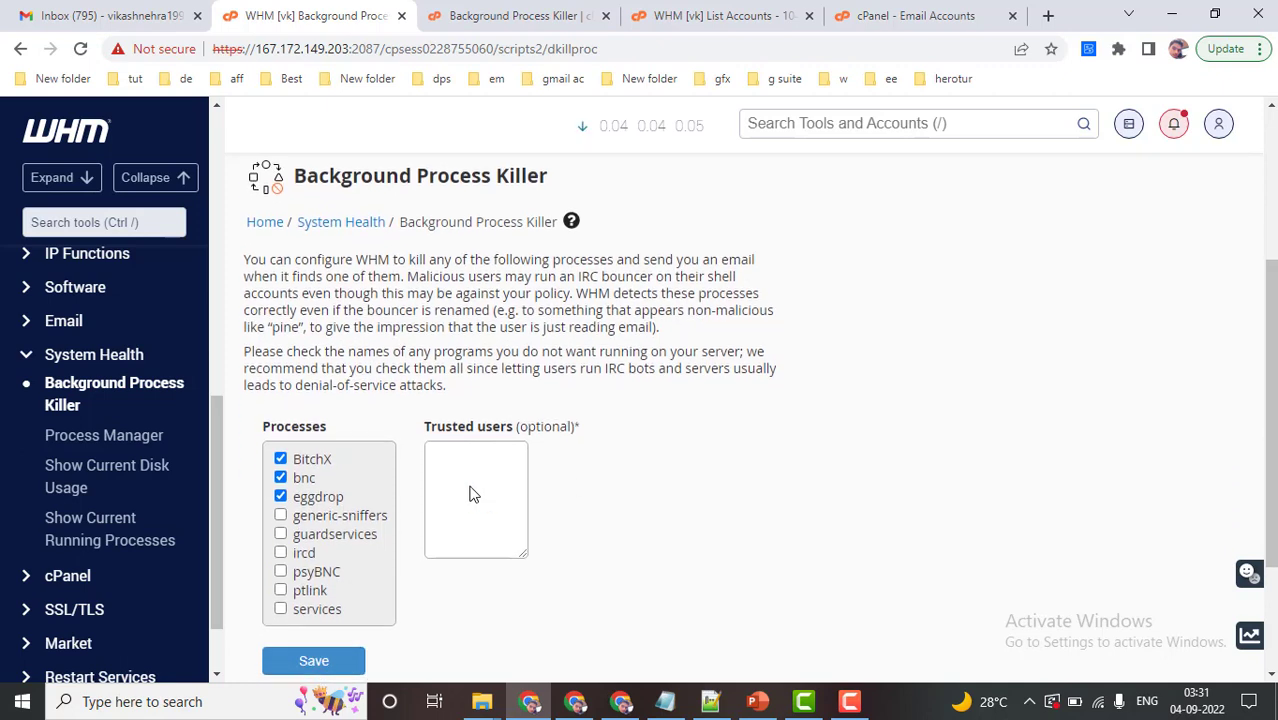
{"action": "left_click", "coordinate": [281, 515]}
{"action": "left_click", "coordinate": [281, 553]}
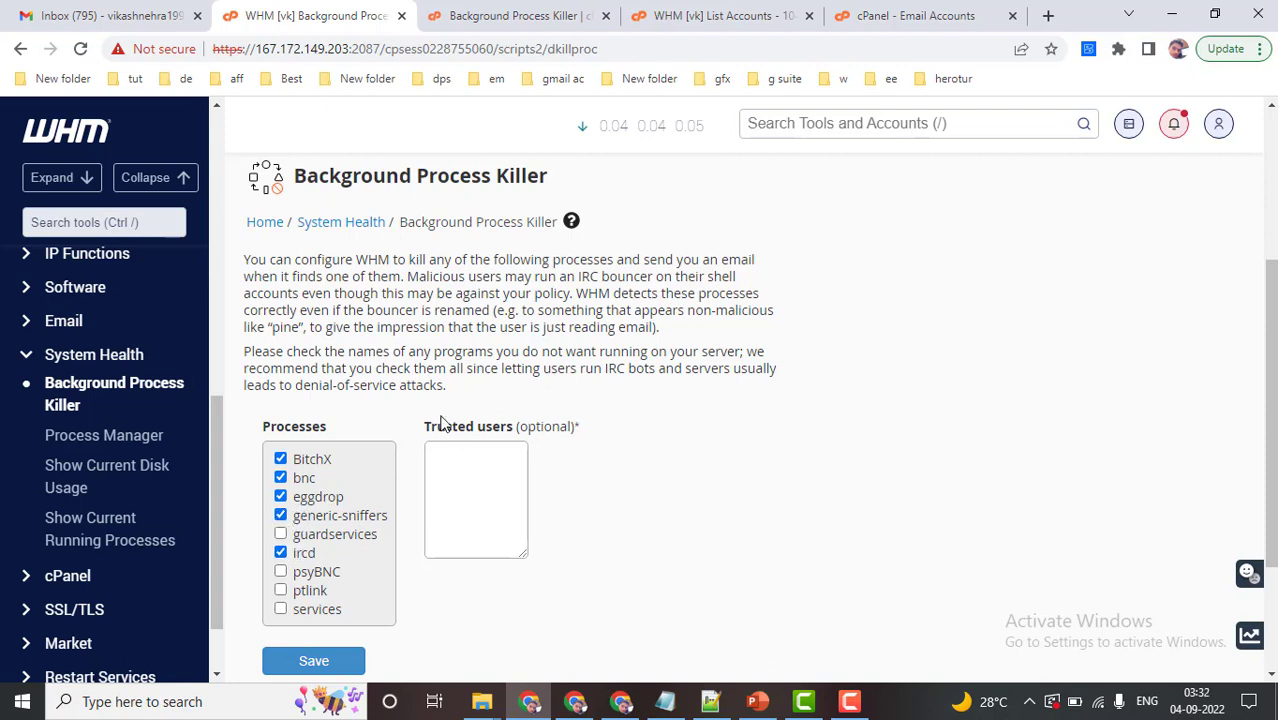
Step: Place the cursor in the Trusted users box and examine the note about which users can be ignored
{"action": "left_click", "coordinate": [507, 456]}
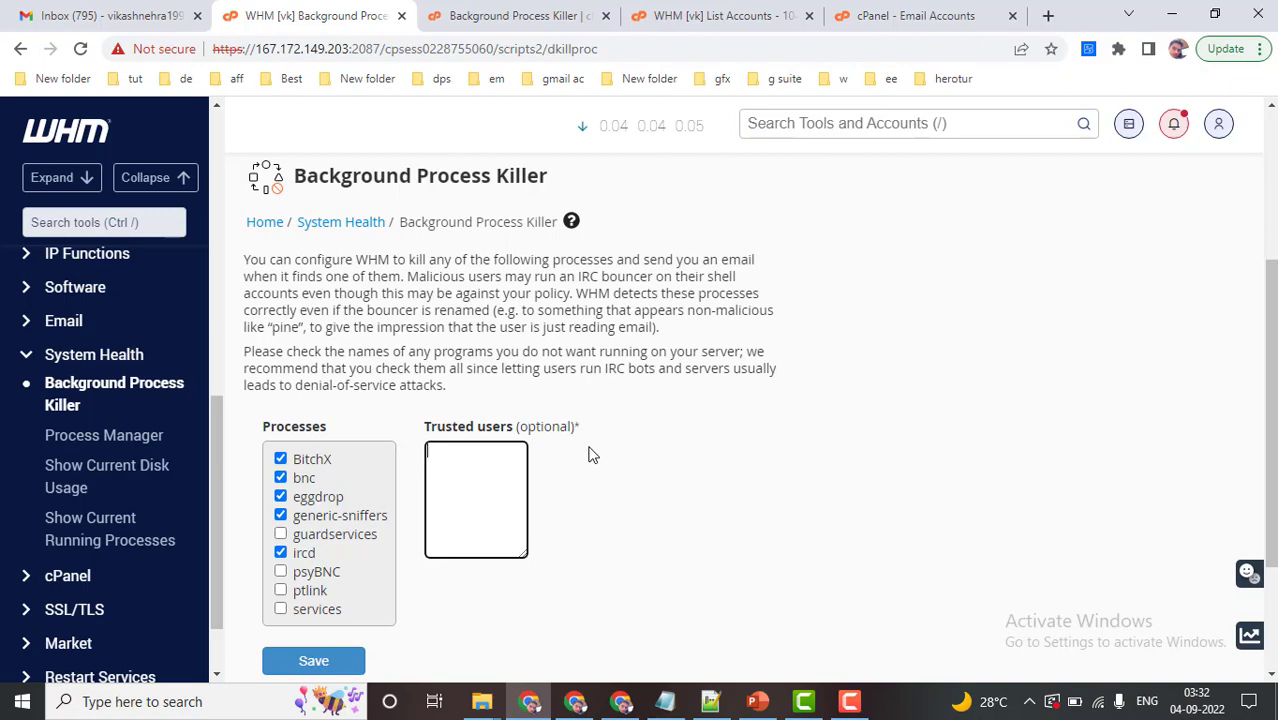
{"action": "scroll", "coordinate": [551, 509], "scroll_direction": "down", "scroll_amount": 4}
{"action": "scroll", "coordinate": [551, 509], "scroll_direction": "up", "scroll_amount": 3}
Step: Highlight the documentation's overview of the nightly process termination and return to the process description table
{"action": "left_click", "coordinate": [509, 14]}
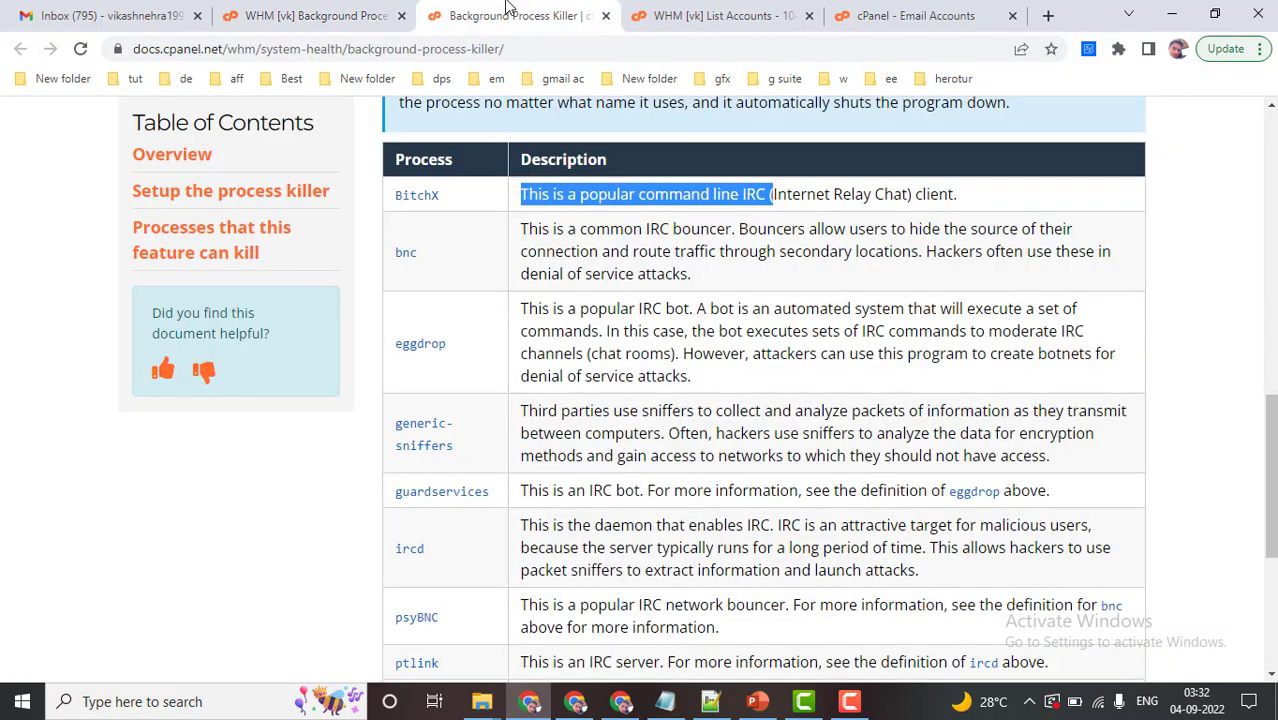
{"action": "scroll", "coordinate": [446, 390], "scroll_direction": "up", "scroll_amount": 15}
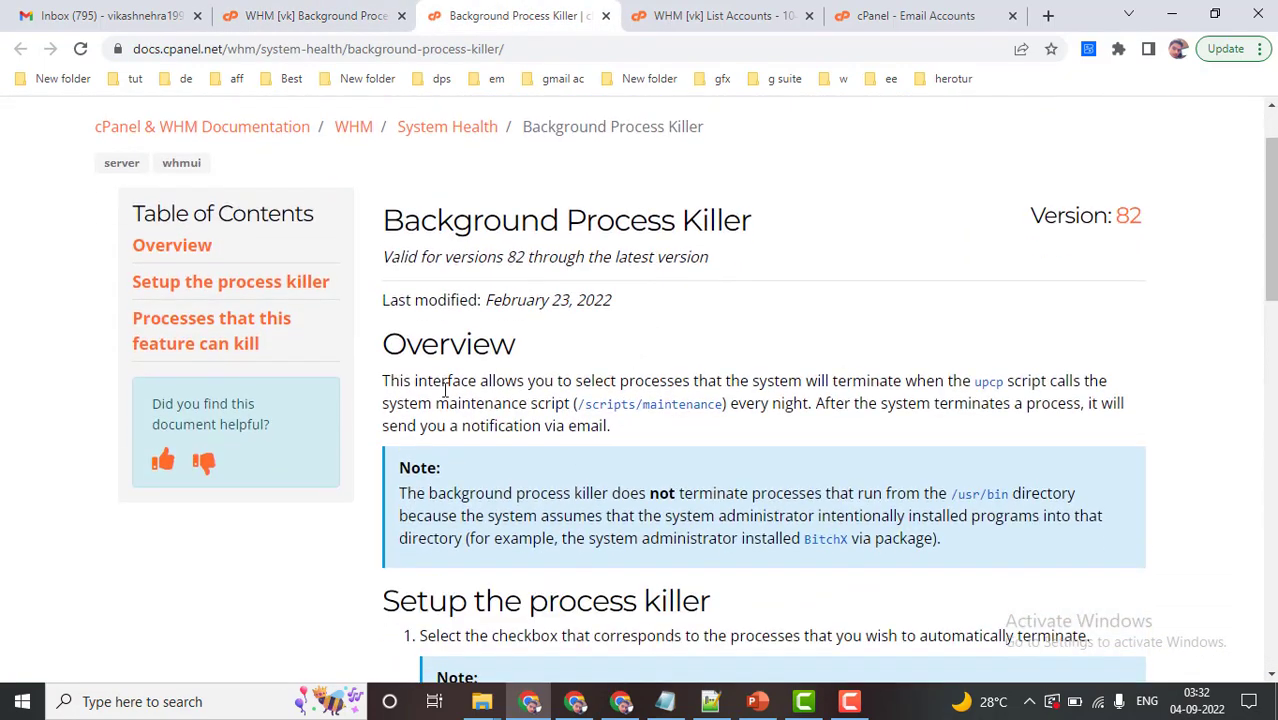
{"action": "left_click_drag", "start_coordinate": [398, 381], "coordinate": [879, 403]}
{"action": "scroll", "coordinate": [857, 401], "scroll_direction": "down", "scroll_amount": 4}
{"action": "scroll", "coordinate": [857, 401], "scroll_direction": "down", "scroll_amount": 5}
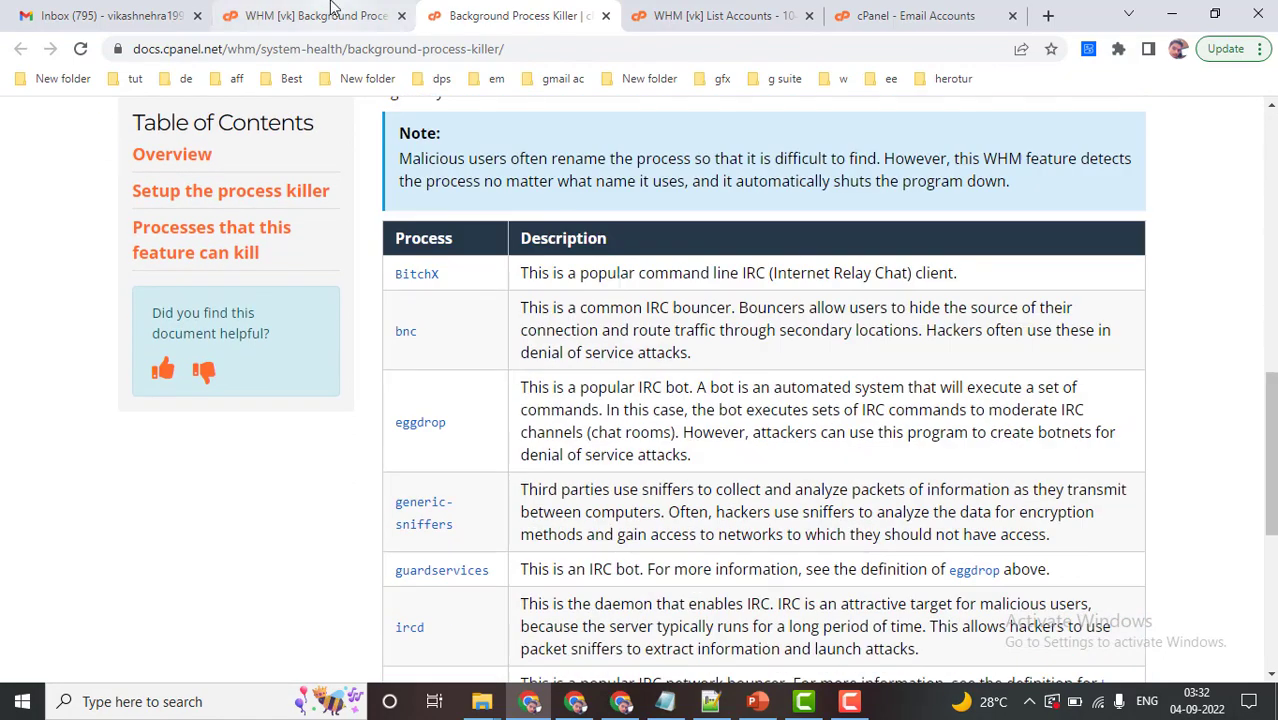
Step: Compare the WHM process selection with the documentation, highlighting the eggdrop description, and return to WHM
{"action": "key", "text": "ctrl+shift+Tab"}
{"action": "scroll", "coordinate": [330, 520], "scroll_direction": "down", "scroll_amount": 1}
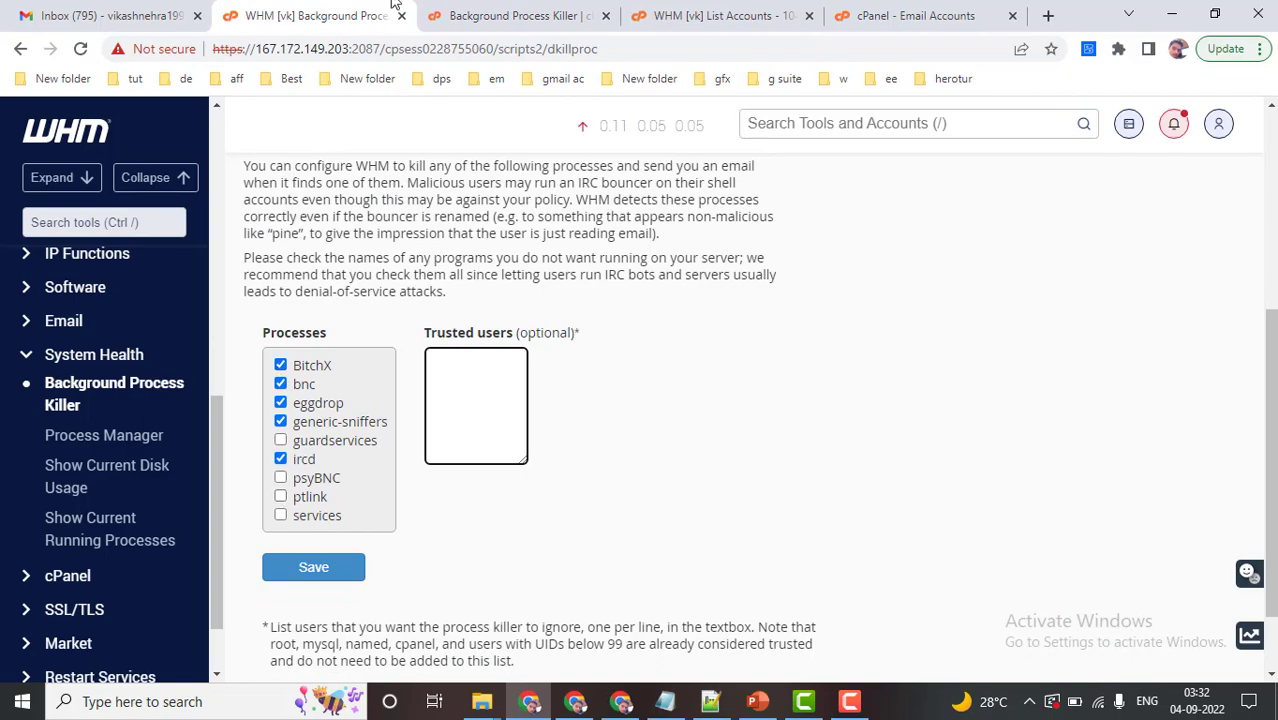
{"action": "key", "text": "ctrl+Tab"}
{"action": "scroll", "coordinate": [524, 204], "scroll_direction": "down", "scroll_amount": 2}
{"action": "scroll", "coordinate": [495, 345], "scroll_direction": "up", "scroll_amount": 1}
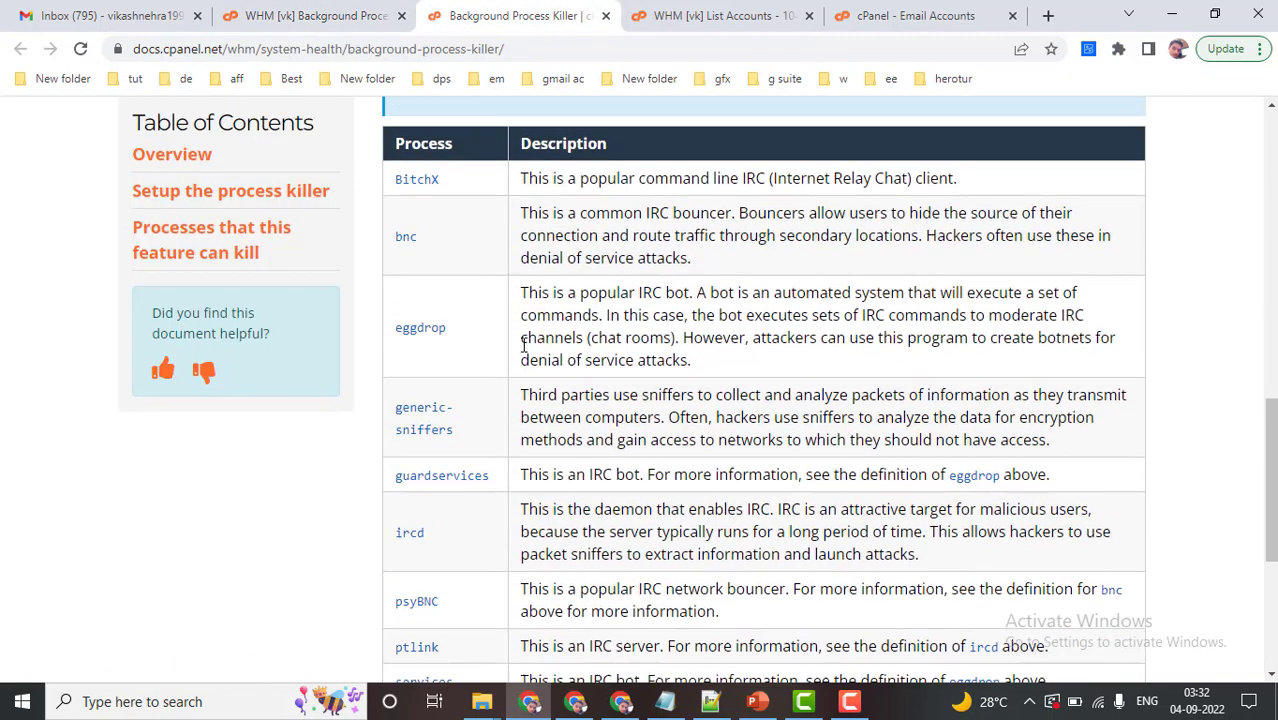
{"action": "left_click_drag", "start_coordinate": [512, 290], "coordinate": [708, 375]}
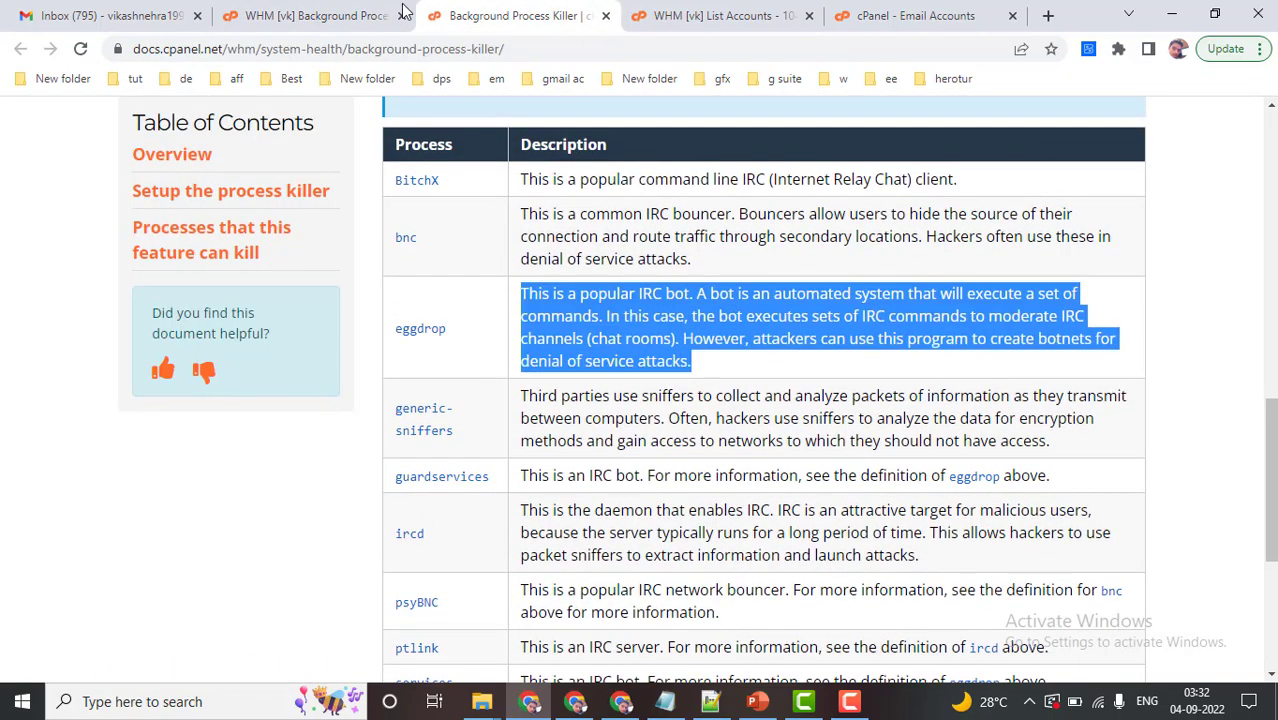
{"action": "left_click", "coordinate": [350, 14]}
{"action": "left_click", "coordinate": [497, 12]}
{"action": "left_click", "coordinate": [318, 12]}
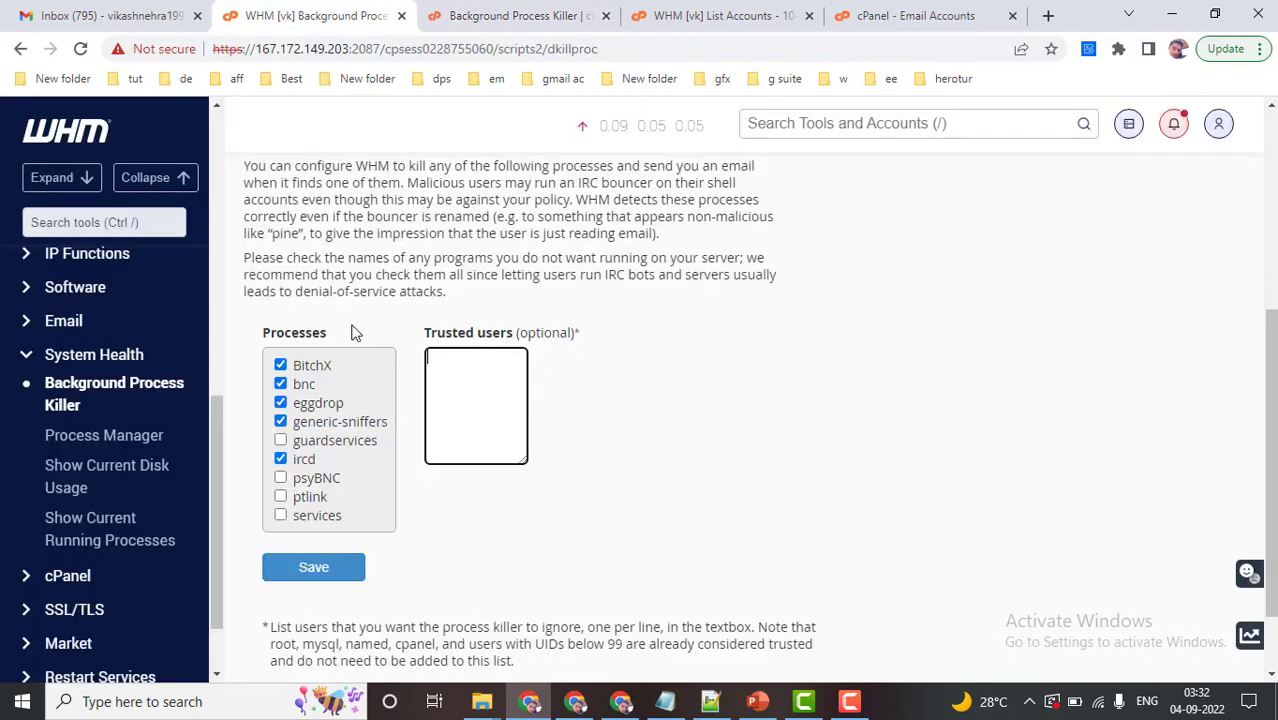
Step: Deselect BitchX, generic-sniffers, eggdrop and bnc in the list of processes to kill
{"action": "left_click", "coordinate": [282, 363]}
{"action": "left_click", "coordinate": [425, 6]}
{"action": "left_click", "coordinate": [250, 10]}
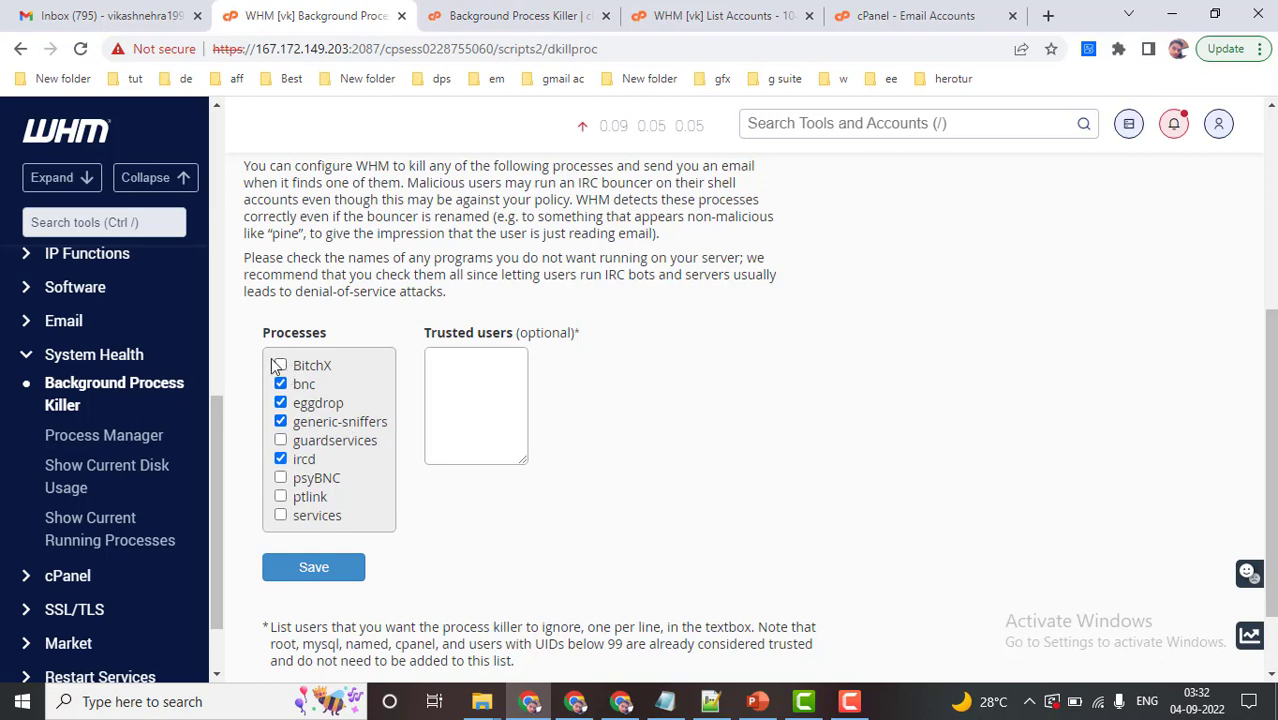
{"action": "left_click", "coordinate": [280, 422]}
{"action": "left_click", "coordinate": [280, 422]}
{"action": "left_click", "coordinate": [281, 403]}
{"action": "left_click", "coordinate": [281, 384]}
Step: Check the process descriptions in the documentation, and select bnc and eggdrop in WHM while leaving BitchX deselected
{"action": "key", "text": "ctrl+Tab"}
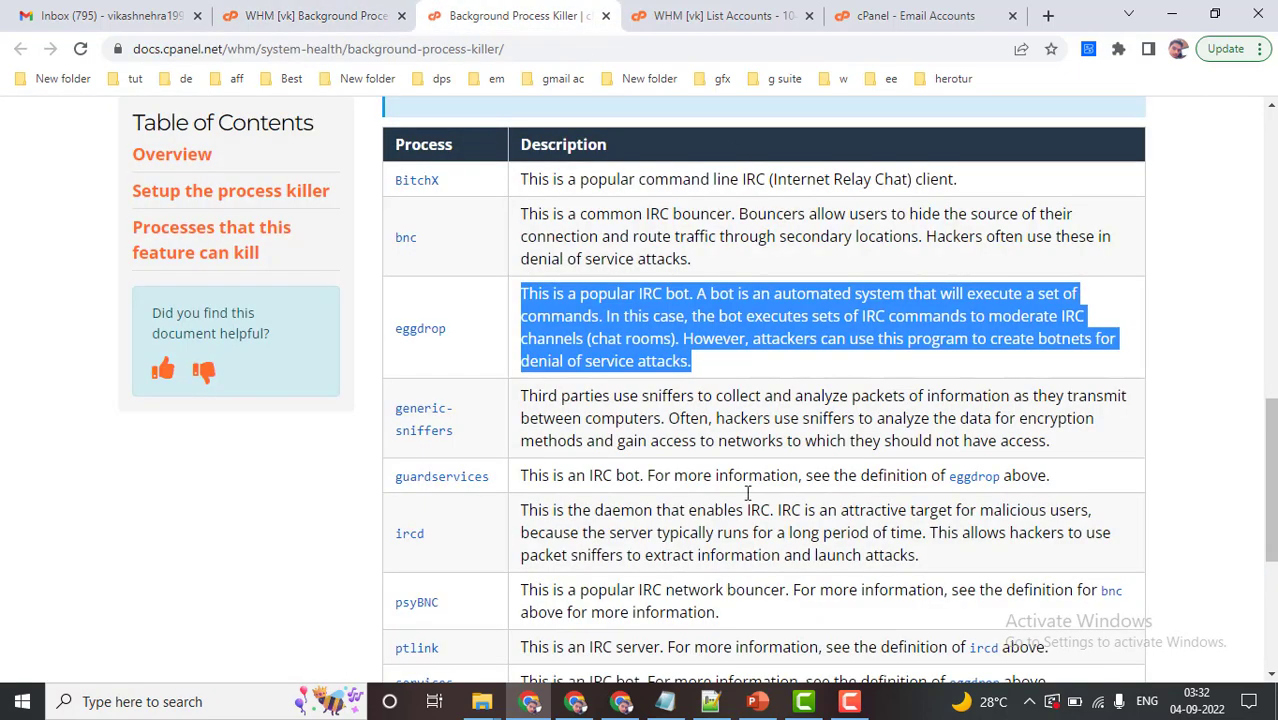
{"action": "left_click", "coordinate": [378, 15]}
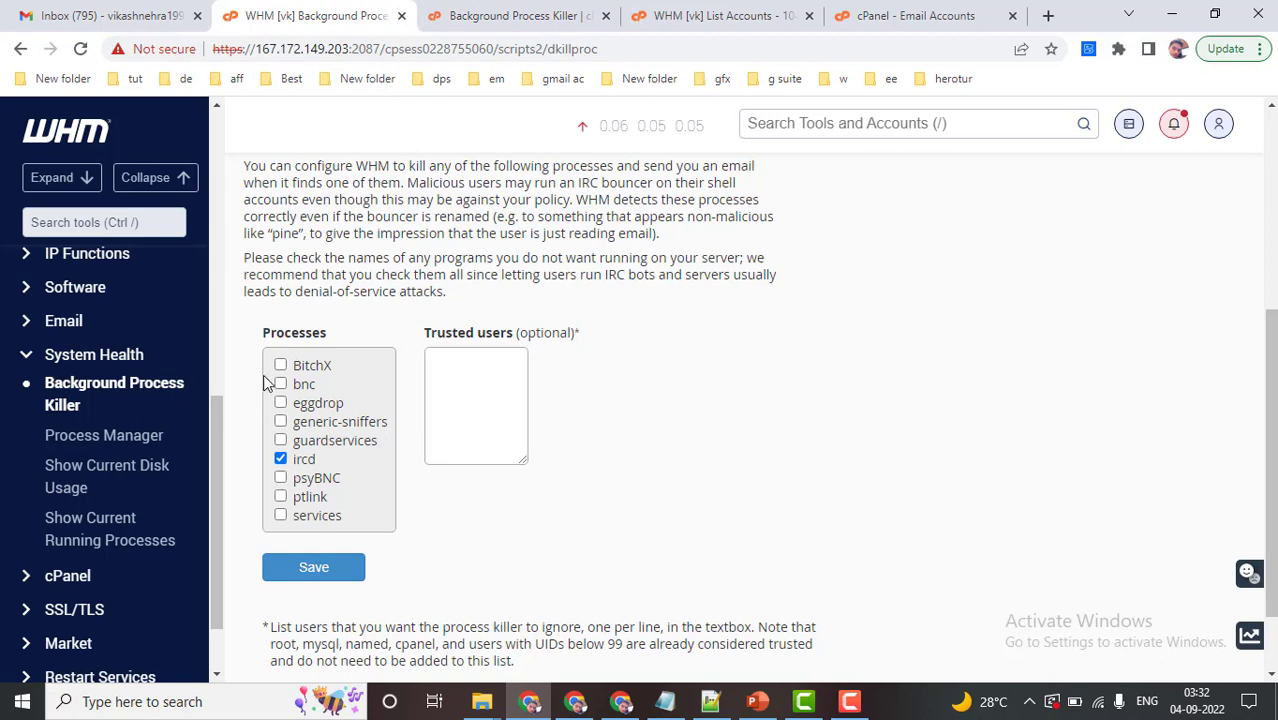
{"action": "left_click", "coordinate": [280, 366]}
{"action": "left_click", "coordinate": [280, 384]}
{"action": "left_click", "coordinate": [280, 403]}
{"action": "left_click", "coordinate": [280, 366]}
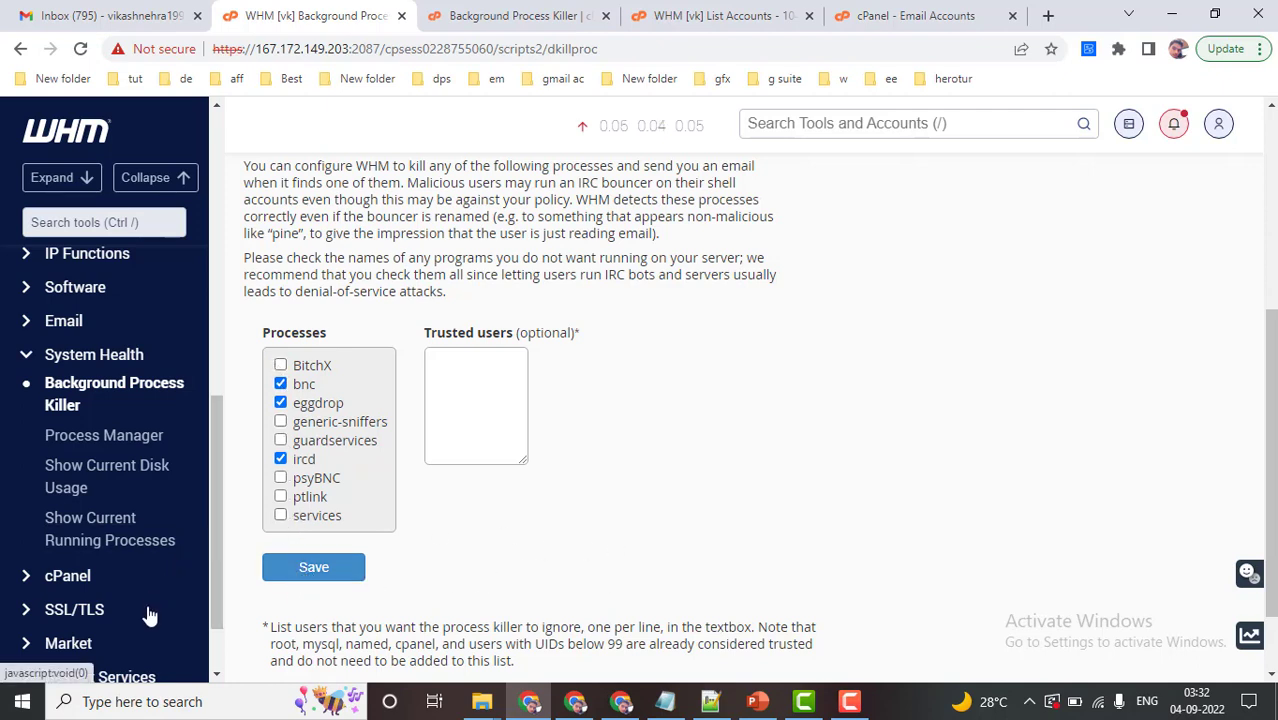
Step: Switch to the other browser window and show the header of the YouTube channel's videos page
{"action": "scroll", "coordinate": [131, 579], "scroll_direction": "up", "scroll_amount": 3}
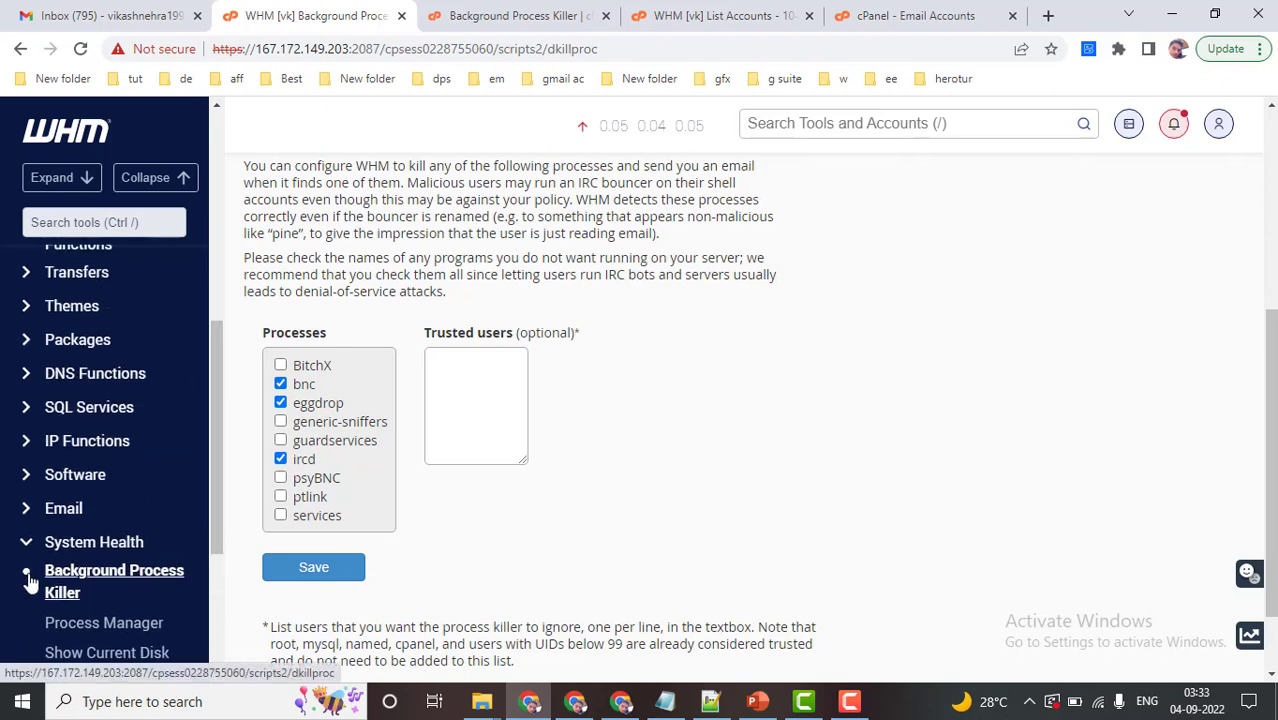
{"action": "left_click", "coordinate": [577, 703]}
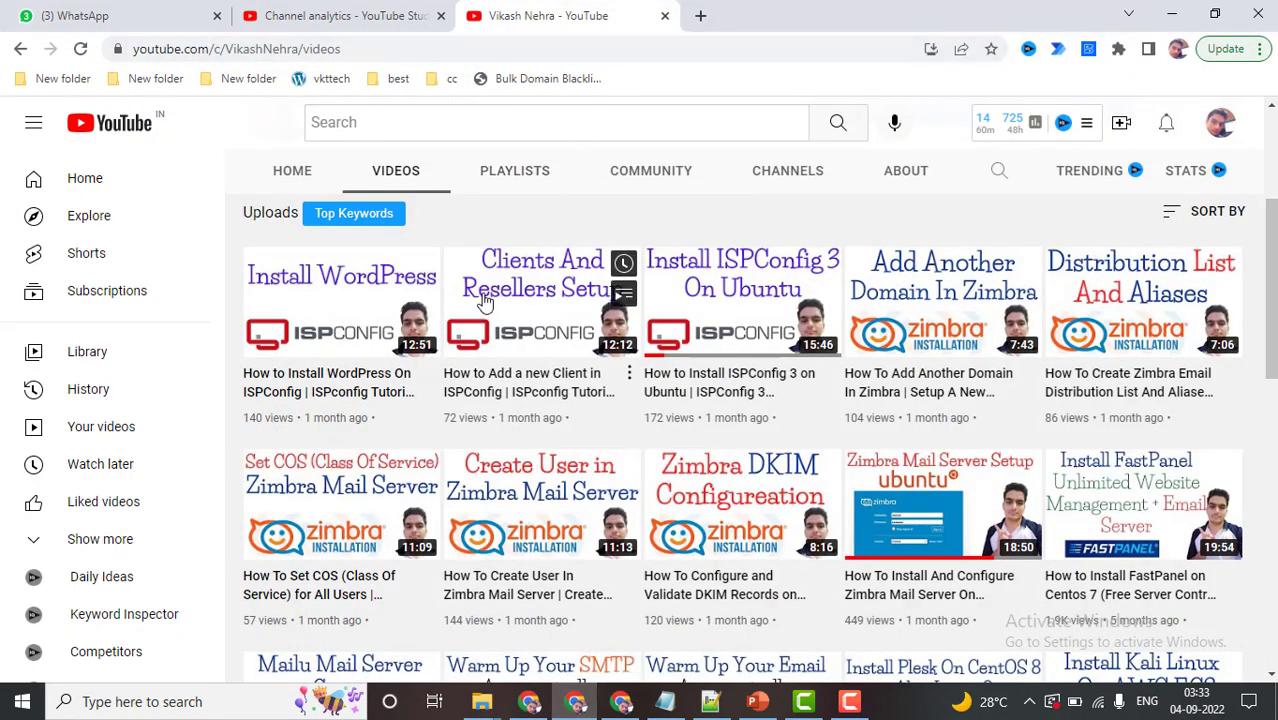
{"action": "scroll", "coordinate": [620, 280], "scroll_direction": "up", "scroll_amount": 3}
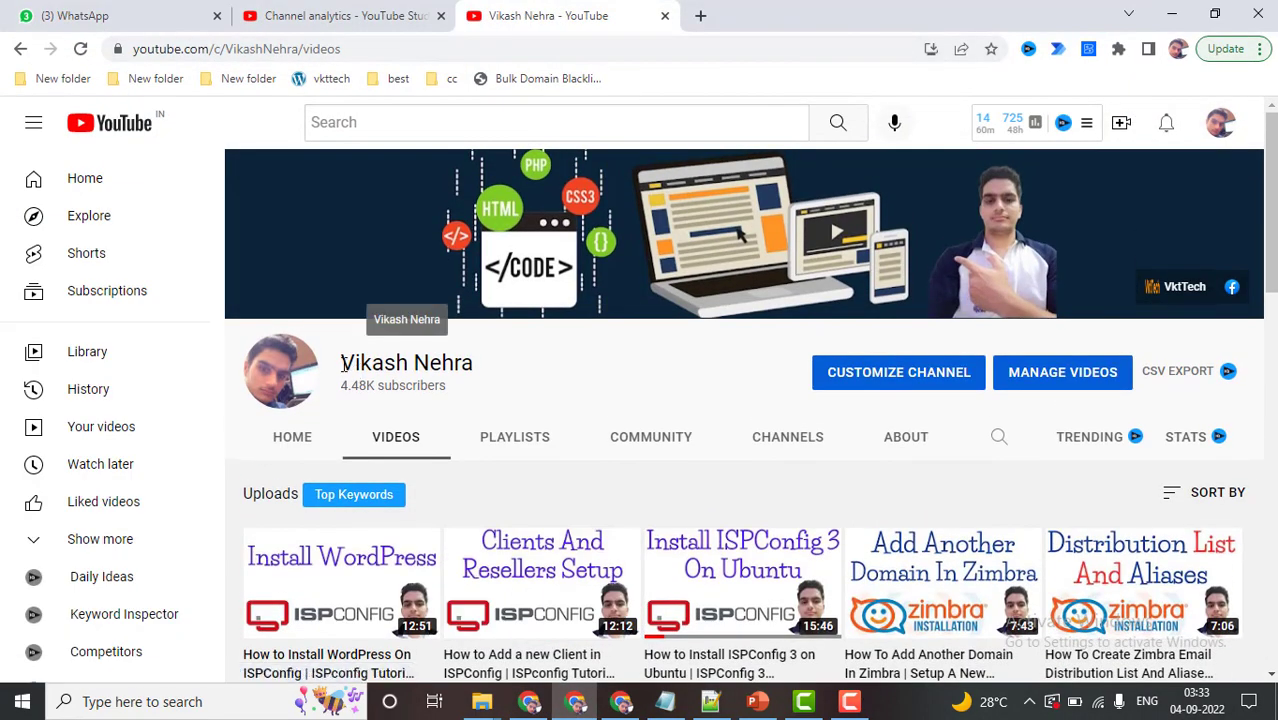